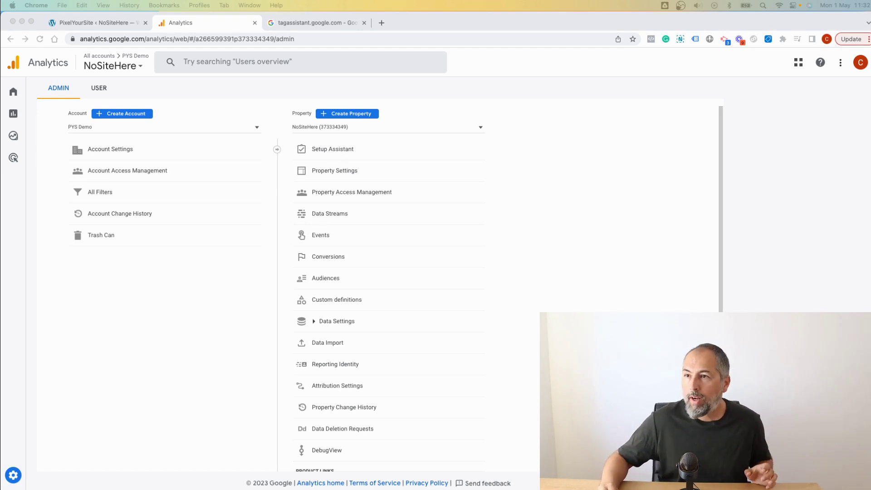
- Expand PixelYourSite's Google Analytics settings to view the empty tracking ID and API secret fields
click(69, 24)
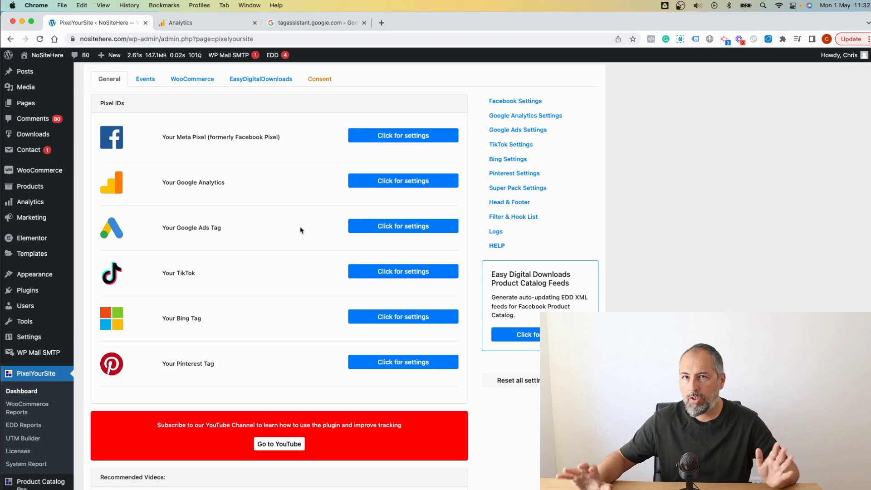
click(398, 183)
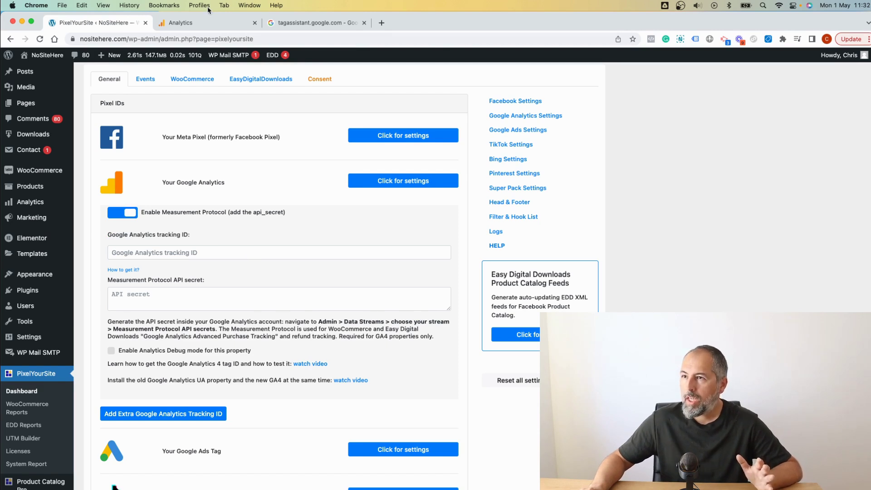
click(207, 26)
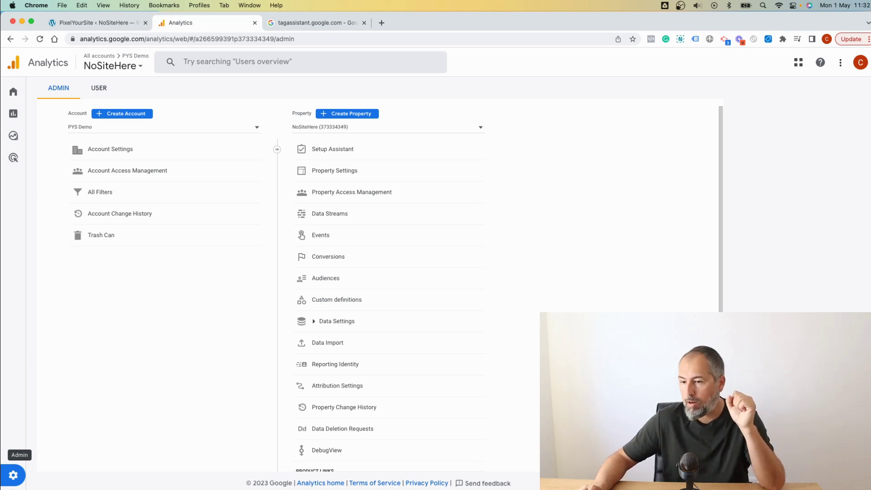
mouse_move(13, 476)
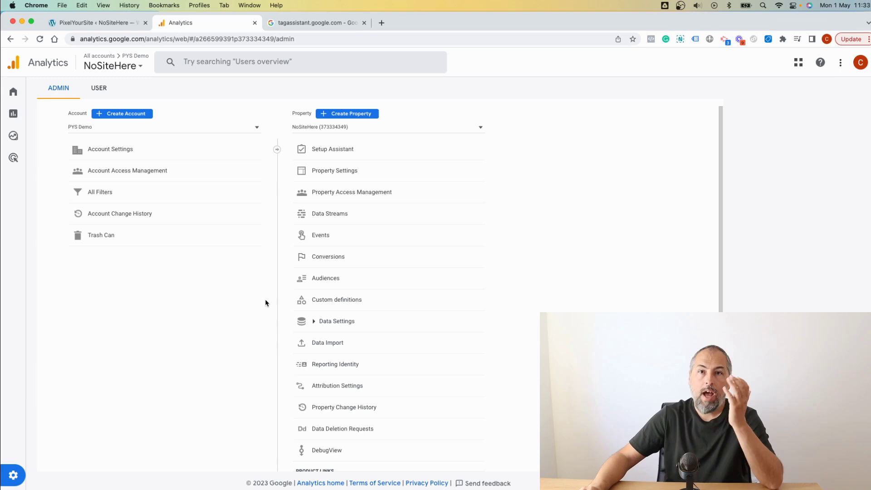
click(316, 215)
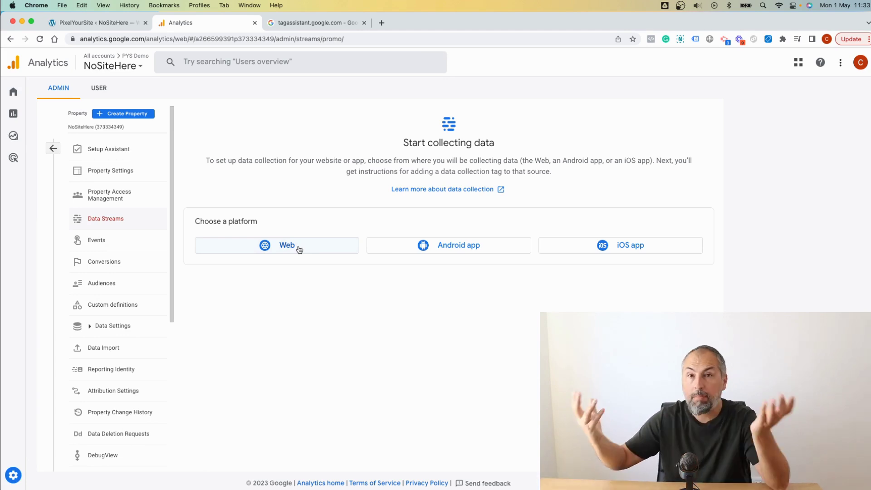
click(299, 249)
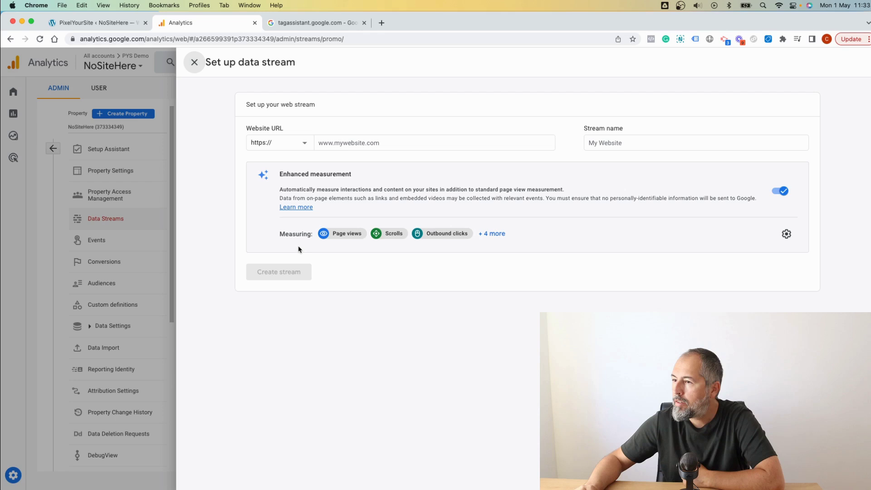
click(423, 143)
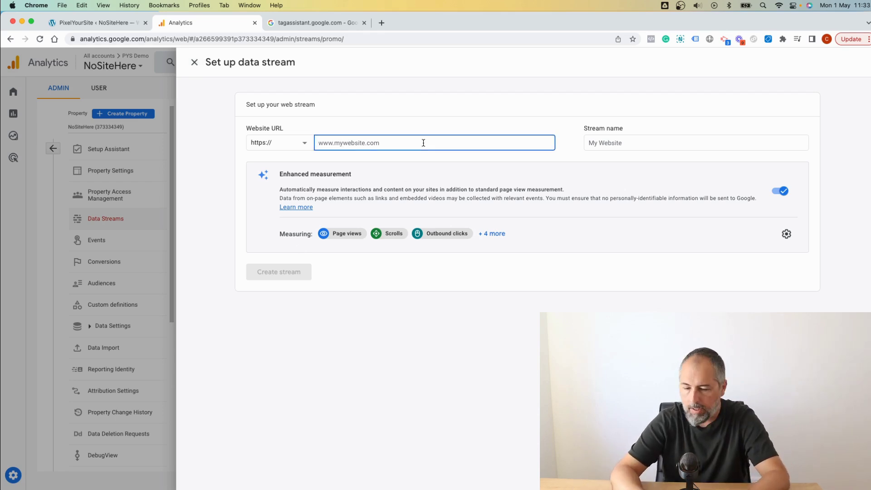
text(www.)
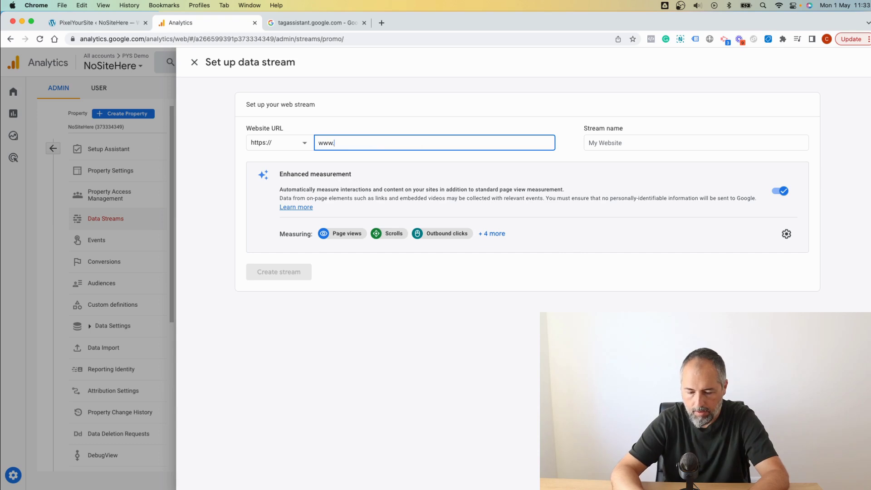
text(nositehere.co)
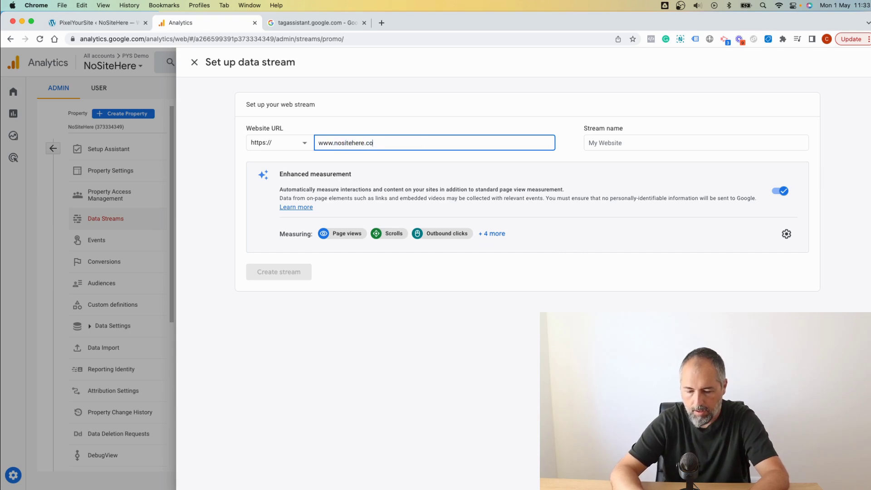
text(m)
click(607, 140)
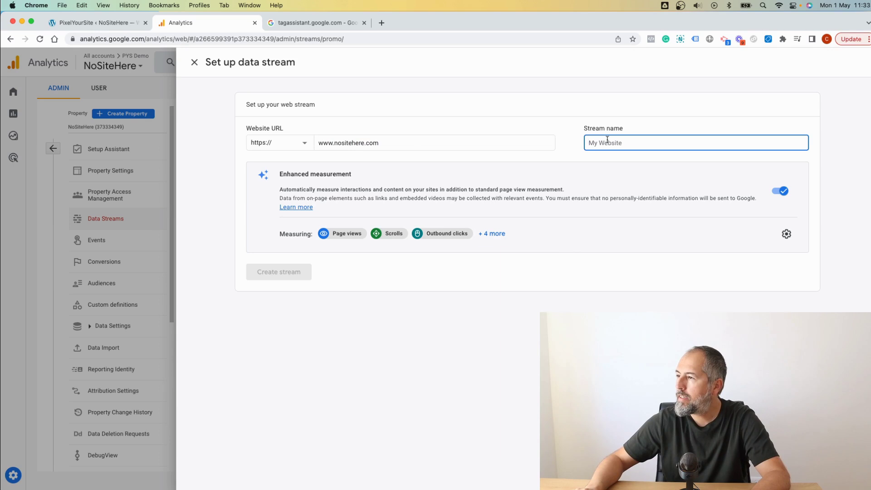
text(NoSite)
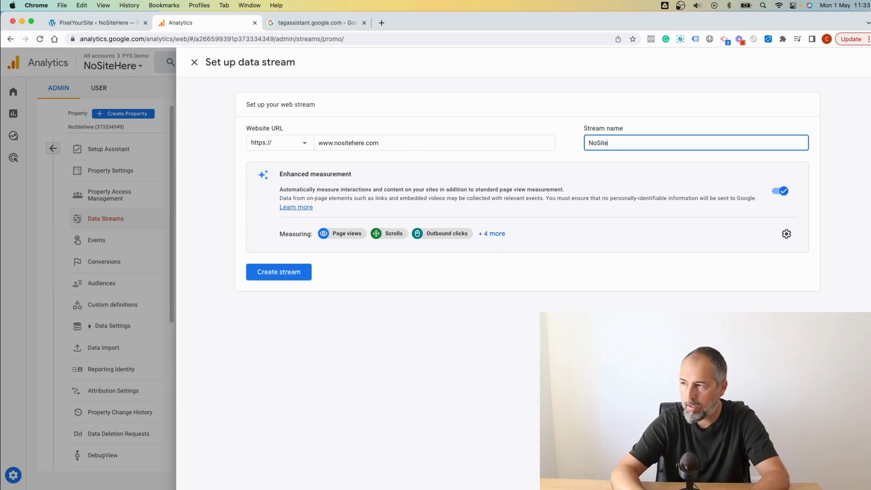
text(Here Demo)
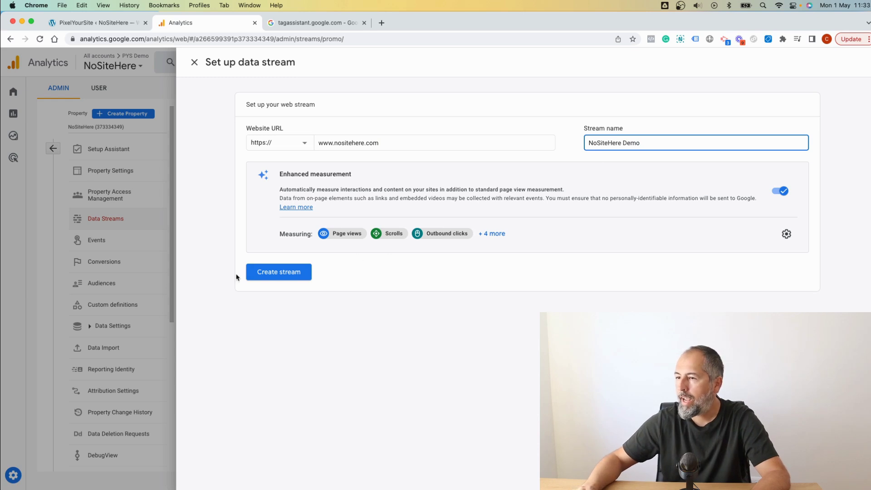
- Create the NoSiteHere Demo web stream and copy its Measurement ID
click(281, 273)
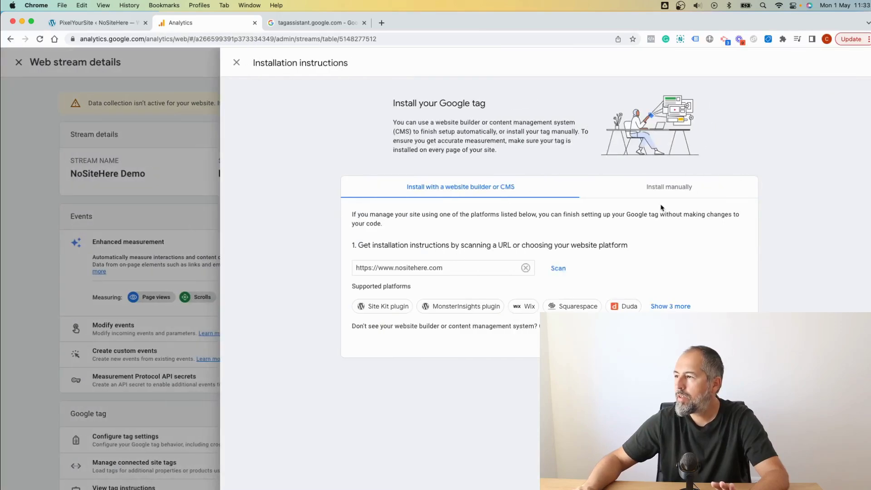
click(237, 62)
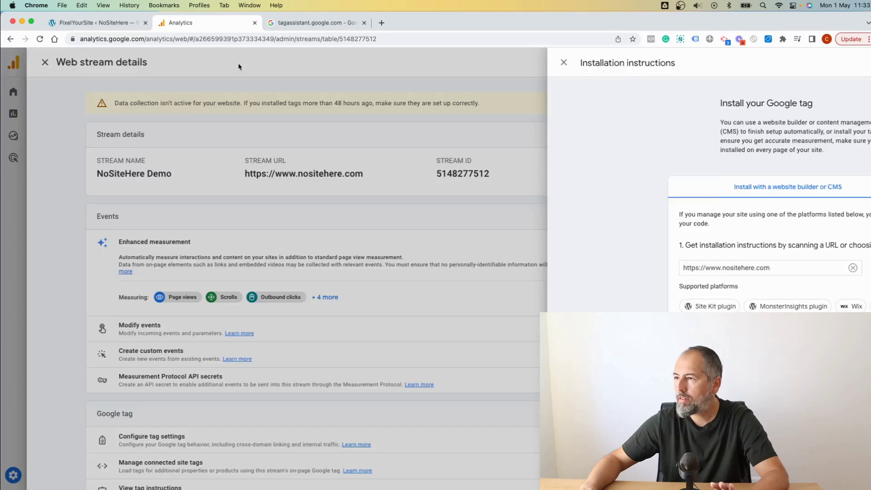
drag(711, 173, 780, 173)
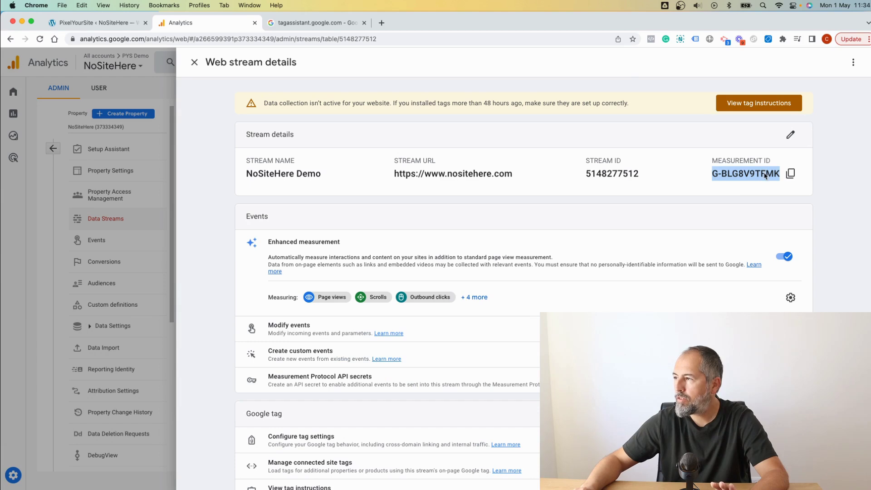
right_click(765, 176)
click(654, 193)
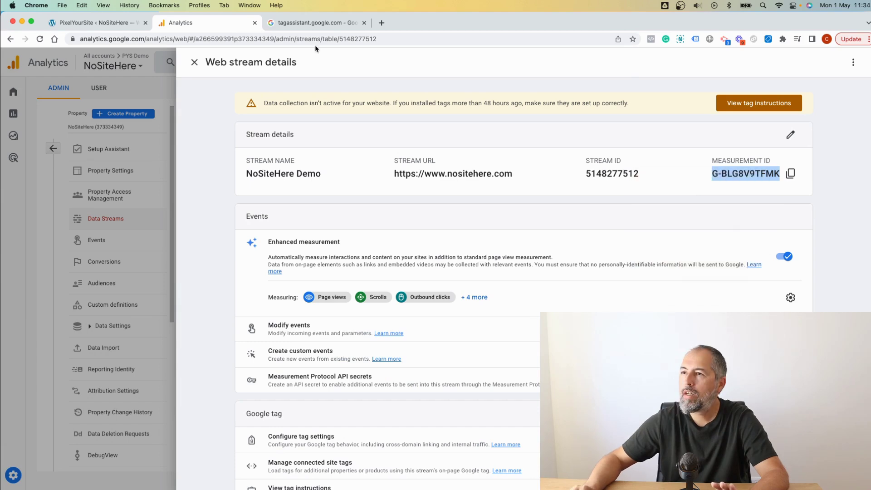
- Paste the Measurement ID into PixelYourSite's Google Analytics tracking ID field and save the settings
click(75, 24)
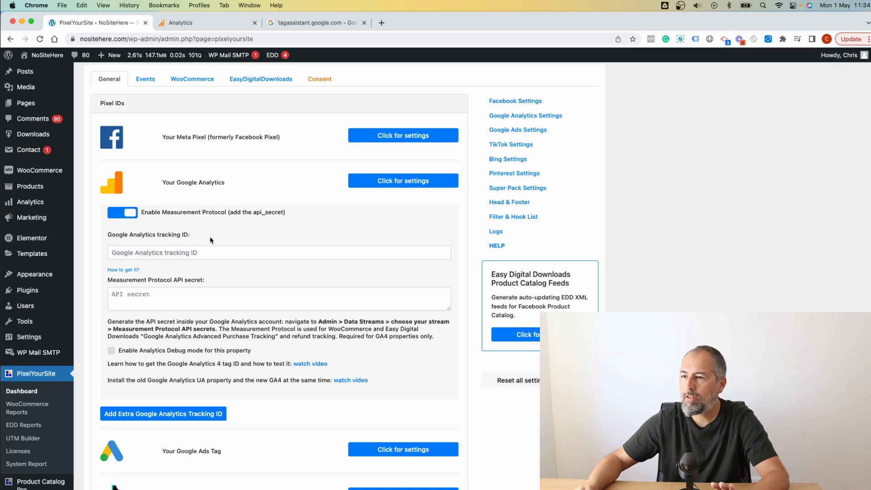
right_click(208, 252)
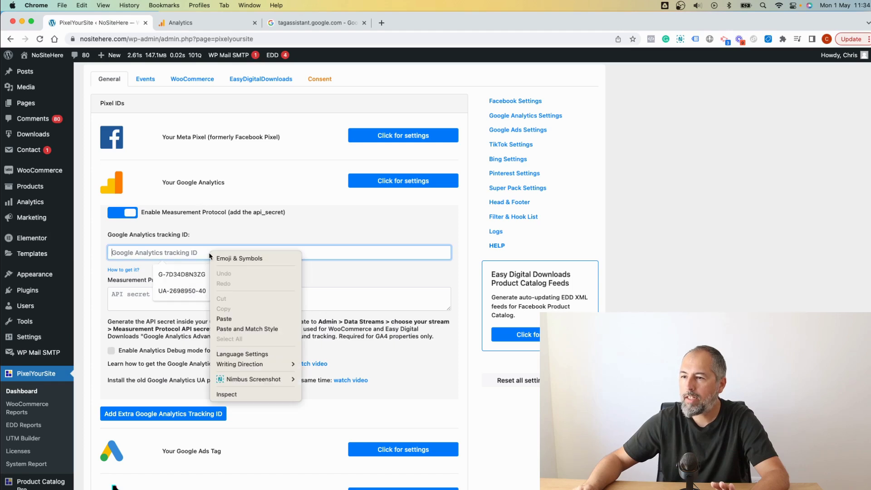
click(224, 319)
scroll(257, 210, down, 20)
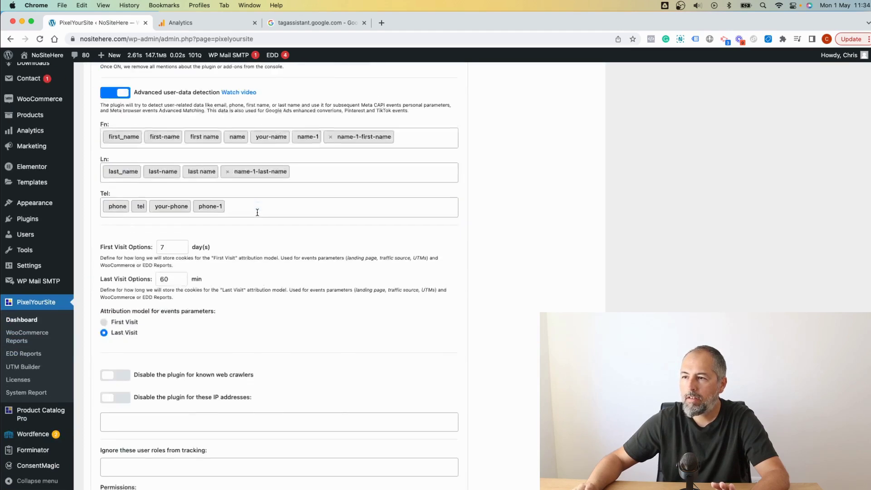
scroll(257, 213, down, 3)
click(279, 451)
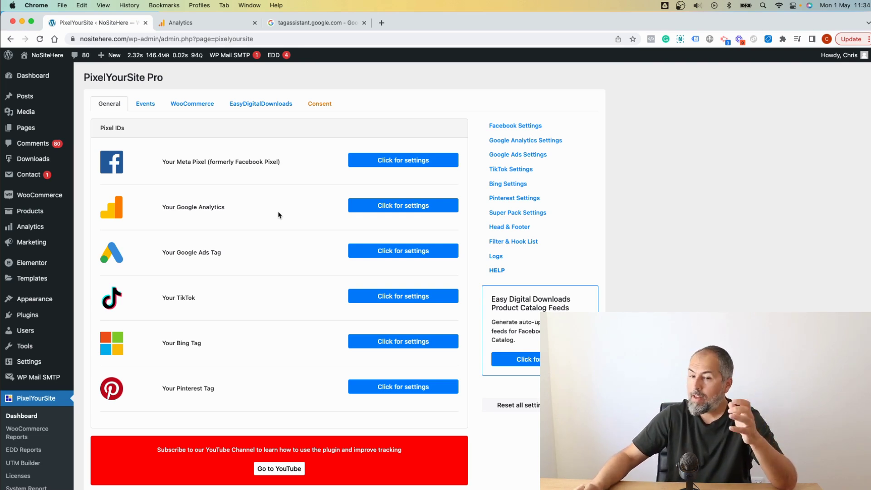
- Check the WooCommerce tab, then reopen the Google Analytics settings showing the saved GA4 tracking ID
click(197, 111)
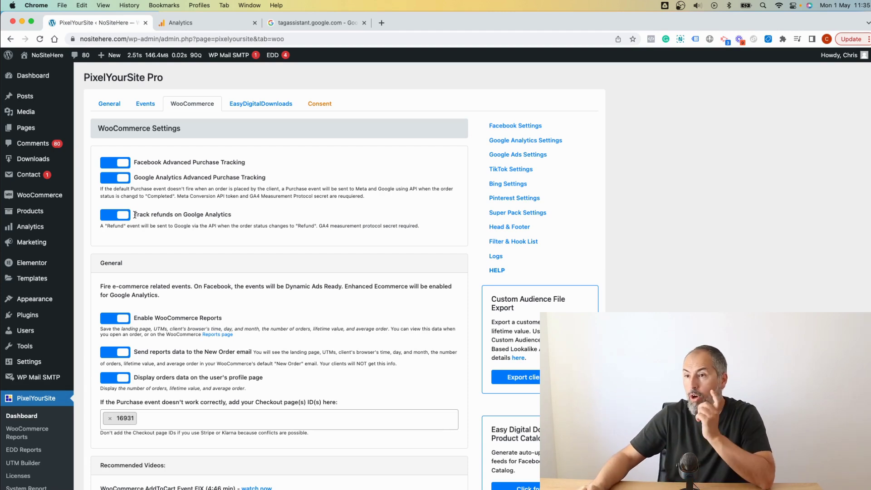
click(109, 104)
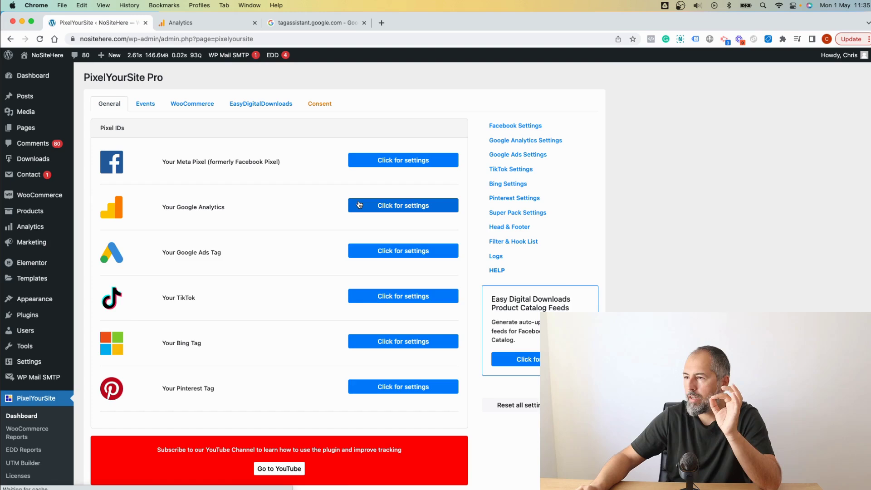
click(360, 205)
scroll(288, 238, down, 1)
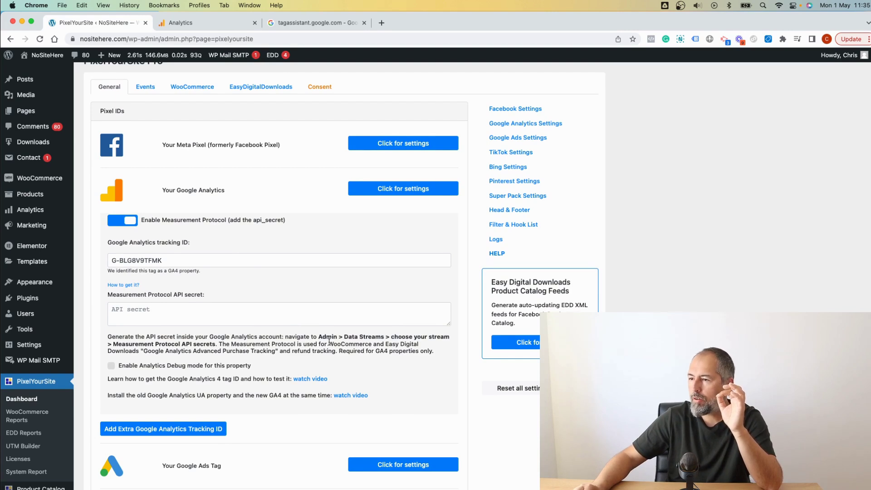
- Open the Measurement Protocol API secrets for the NoSiteHere Demo web stream
click(182, 23)
click(168, 93)
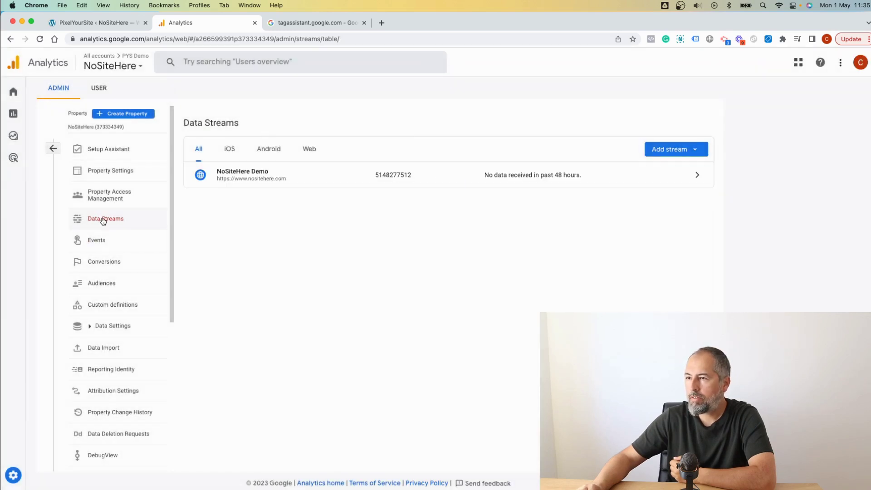
click(354, 182)
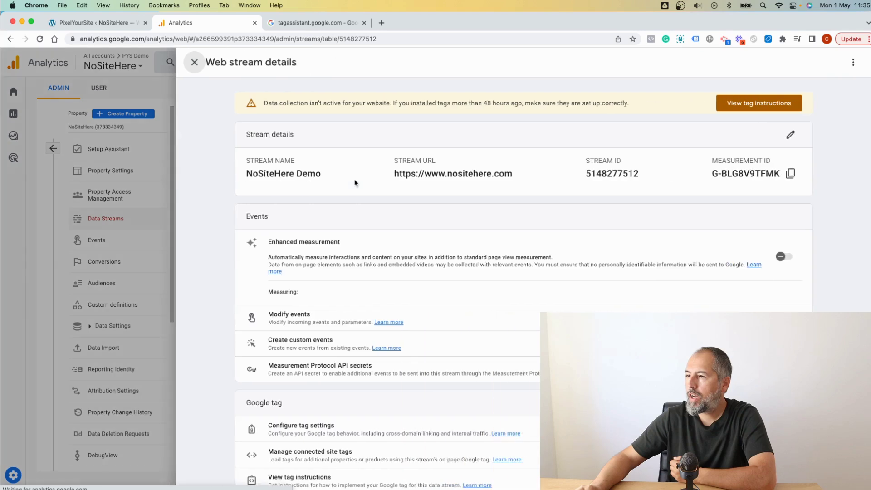
scroll(408, 336, down, 1)
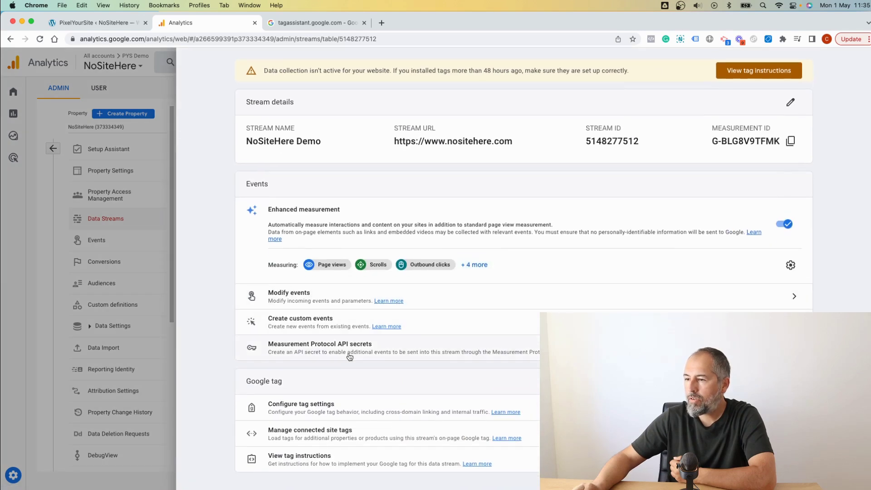
click(340, 349)
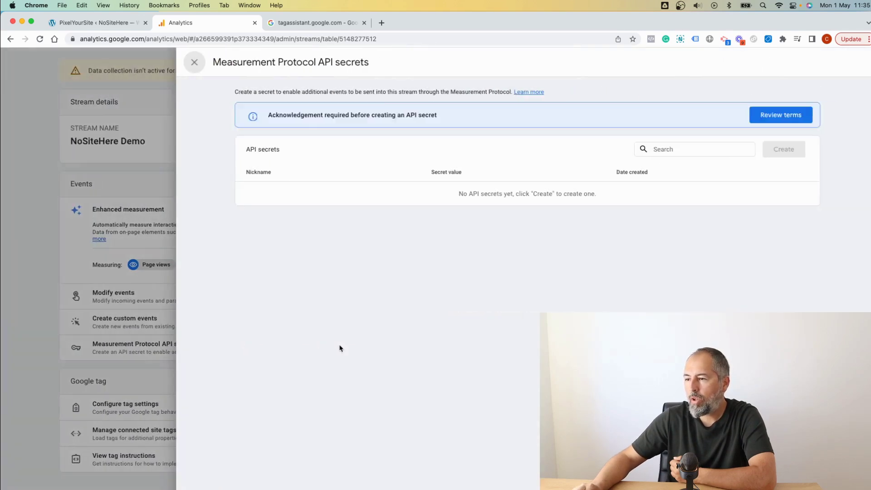
- Acknowledge the terms, create an API secret nicknamed NoSiteHere Demo, and copy its value
click(764, 117)
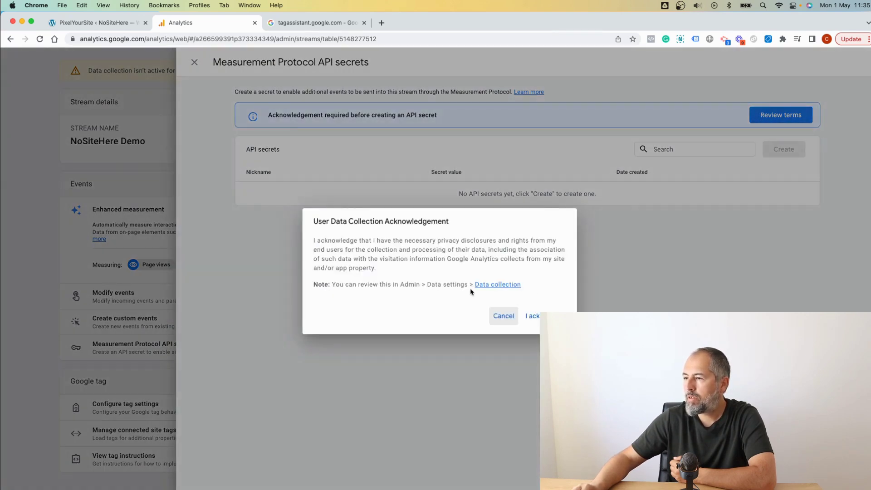
click(532, 317)
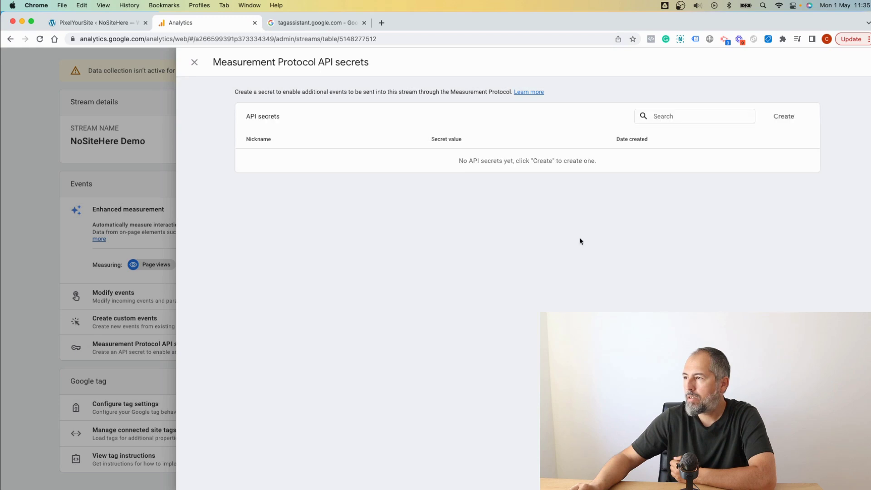
click(783, 117)
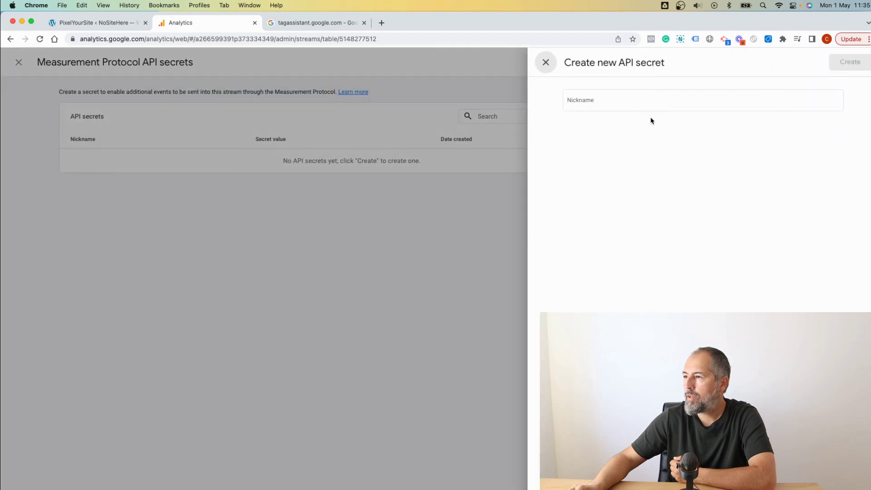
click(628, 105)
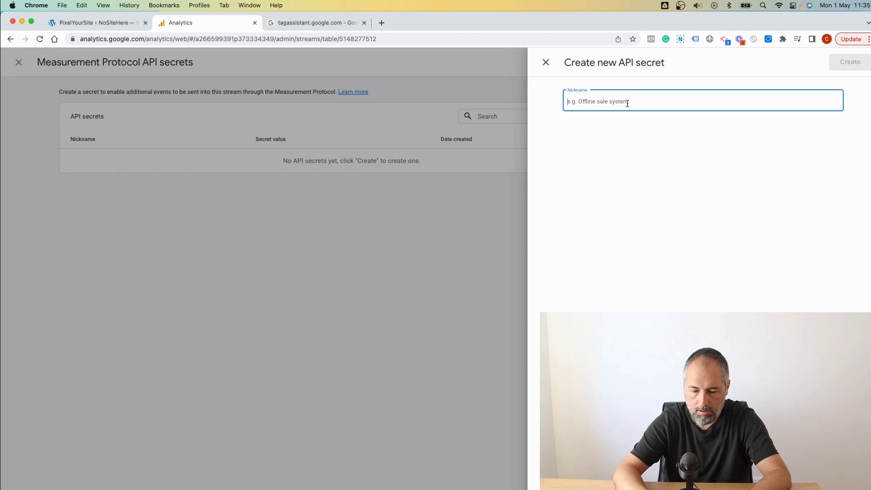
text(NoSiteHere)
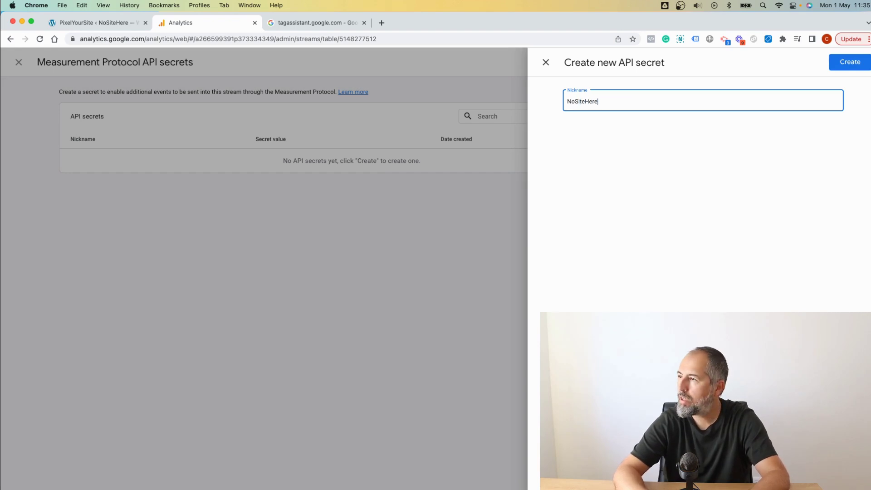
text( Demo)
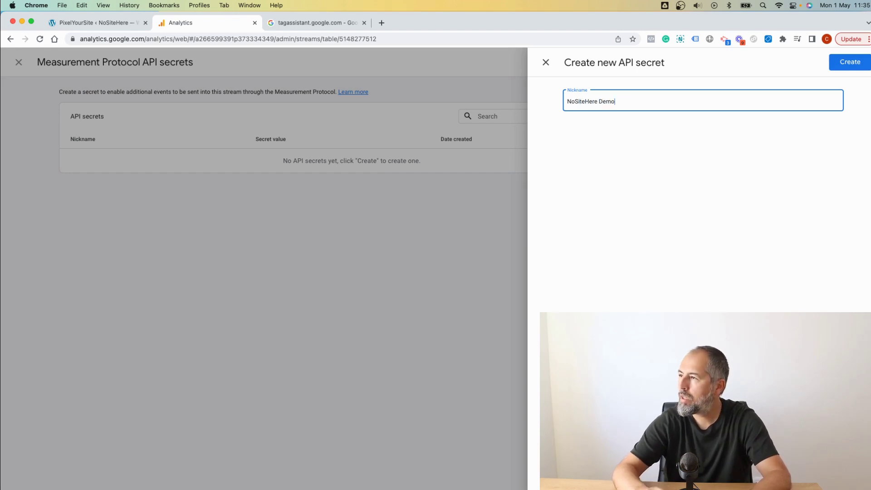
click(847, 61)
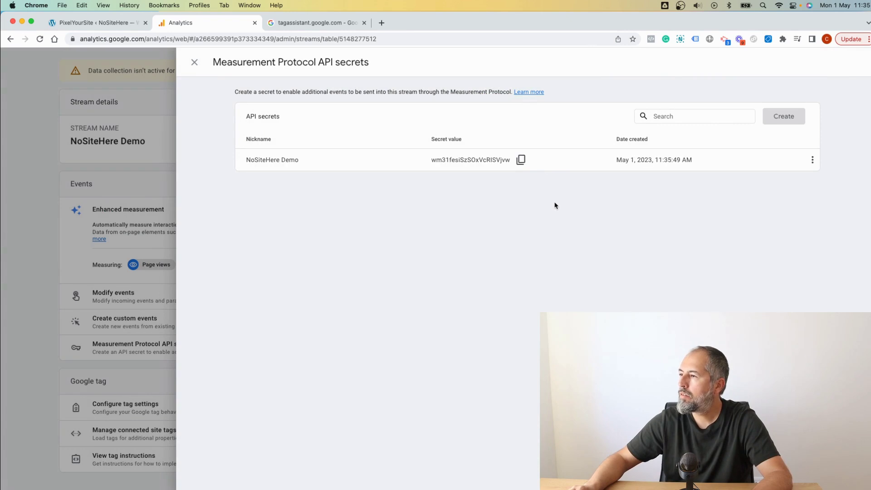
click(520, 161)
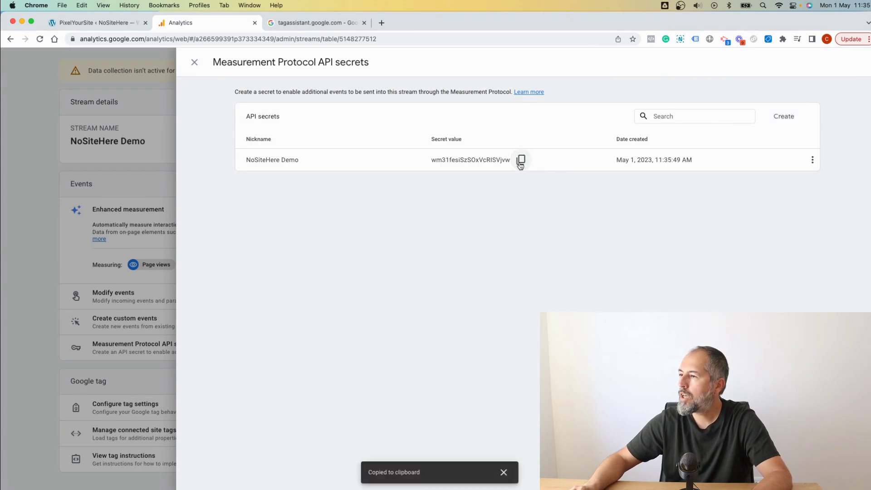
click(93, 22)
- Paste the API secret into PixelYourSite's Measurement Protocol field and save the settings
click(213, 310)
right_click(213, 310)
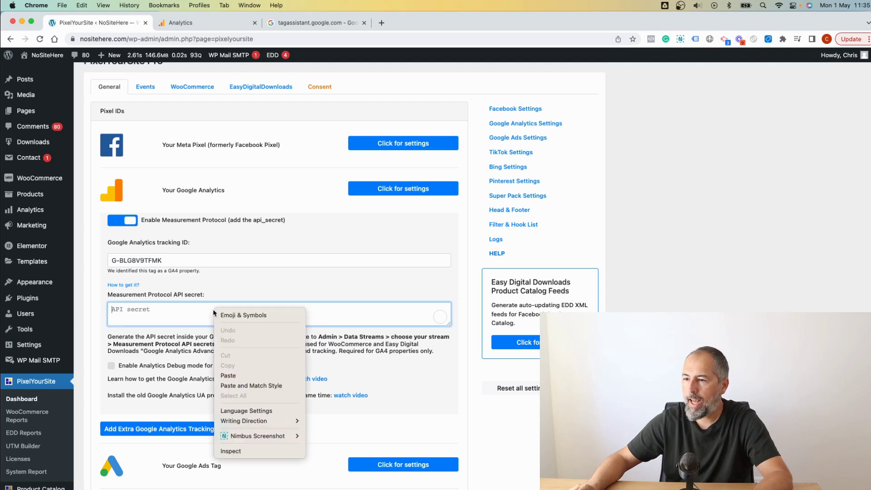
click(234, 379)
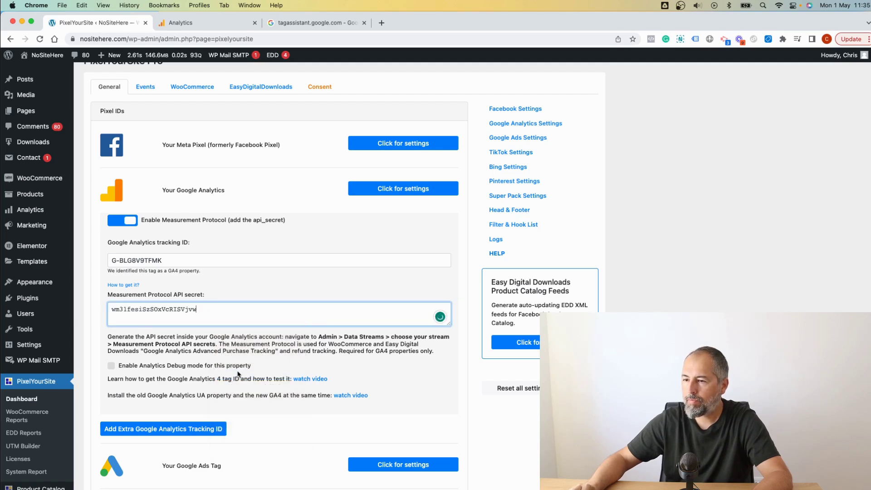
scroll(236, 372, down, 20)
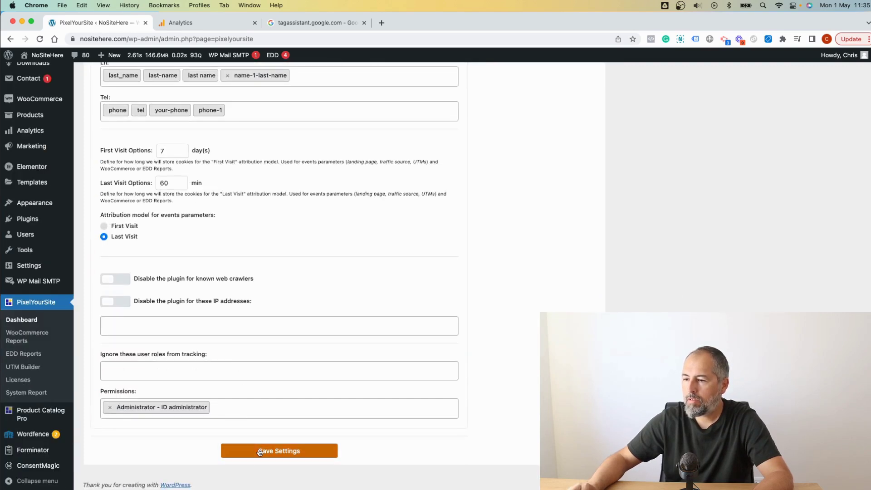
click(261, 451)
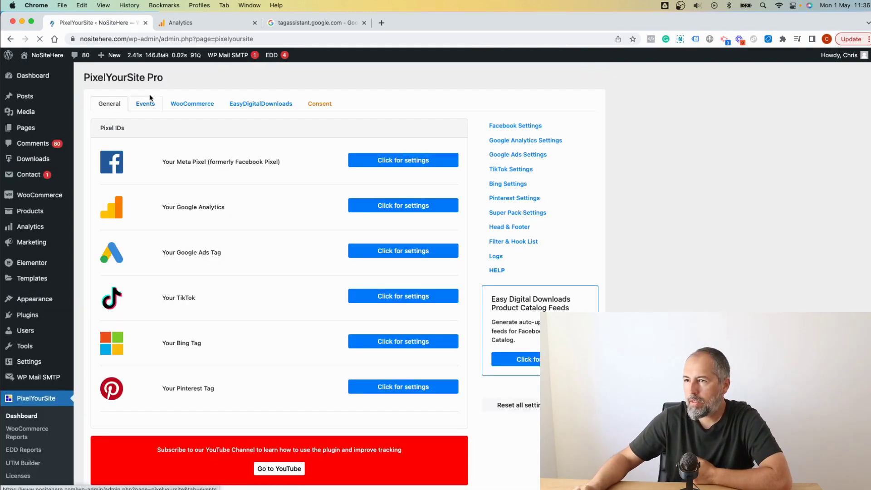
- Expand Track Purchases in the WooCommerce settings to review the Google Analytics purchase tracking options
click(187, 107)
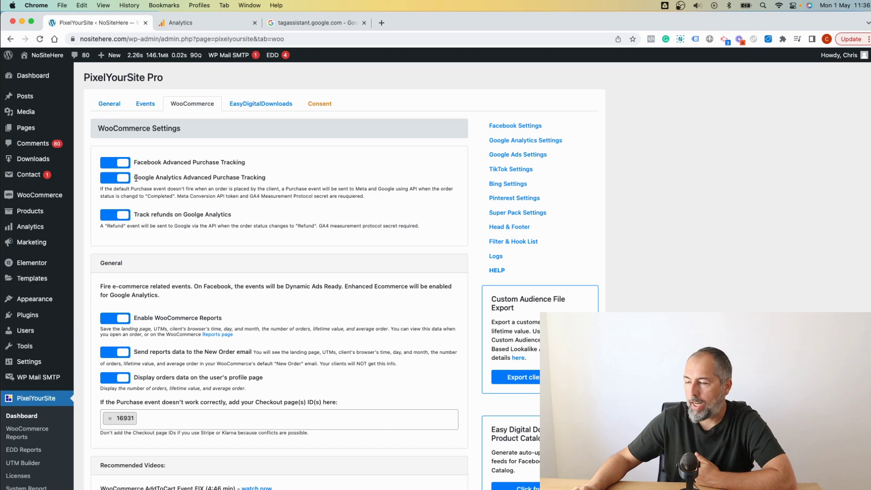
scroll(288, 219, down, 15)
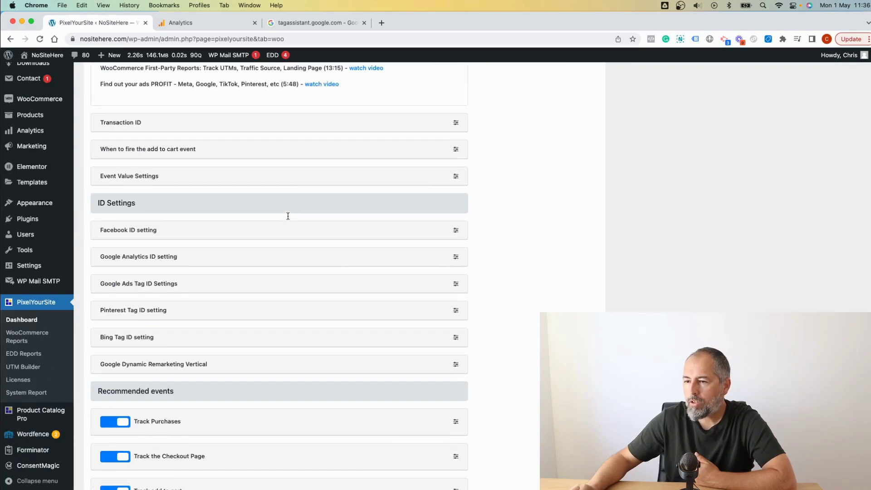
scroll(288, 217, down, 4)
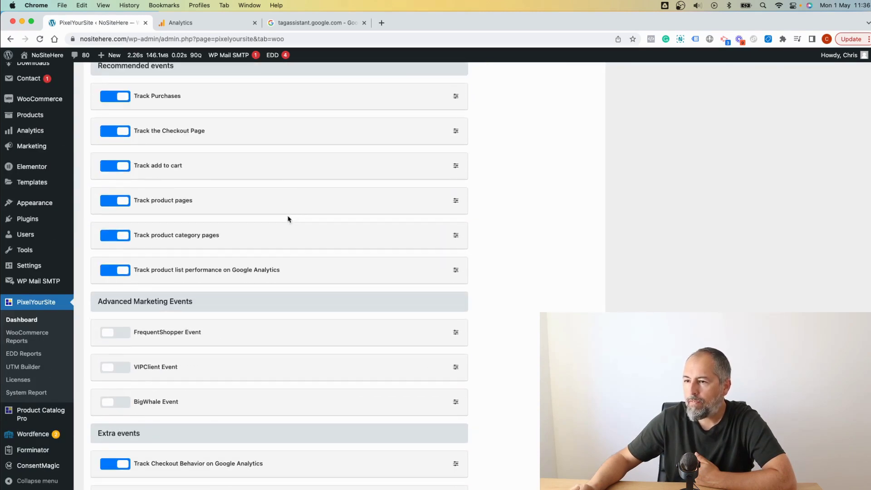
click(456, 96)
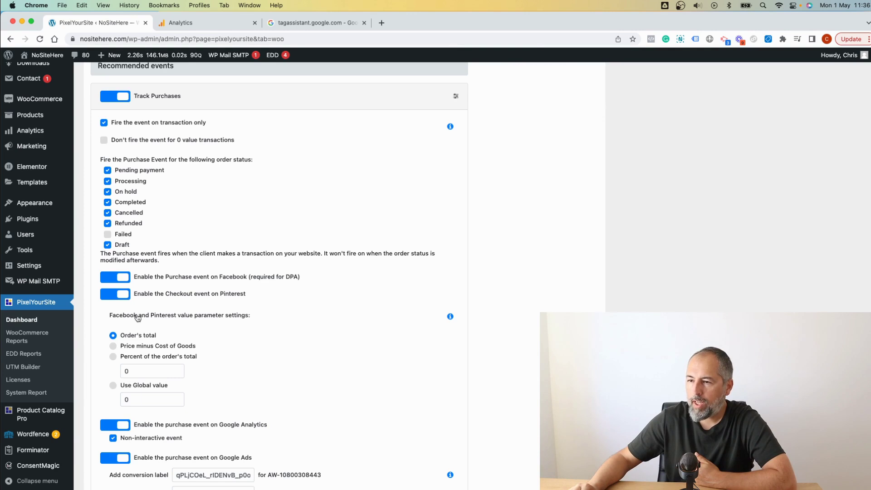
scroll(205, 342, down, 3)
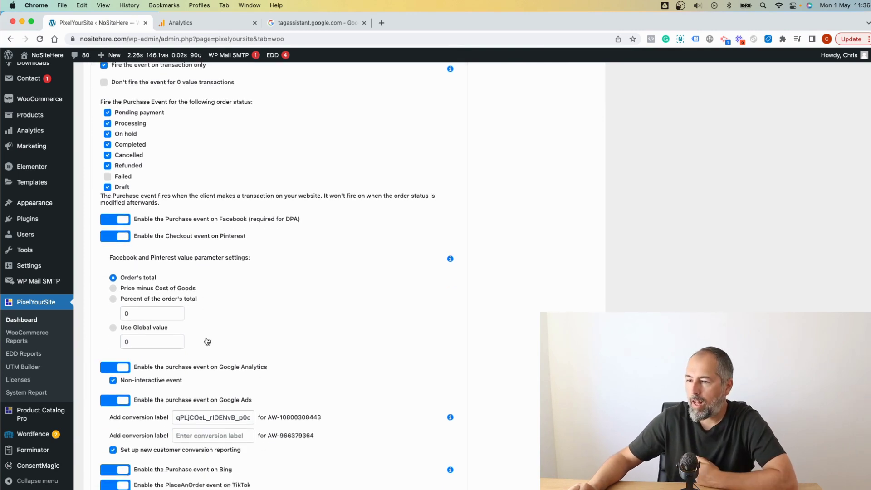
scroll(253, 259, up, 10)
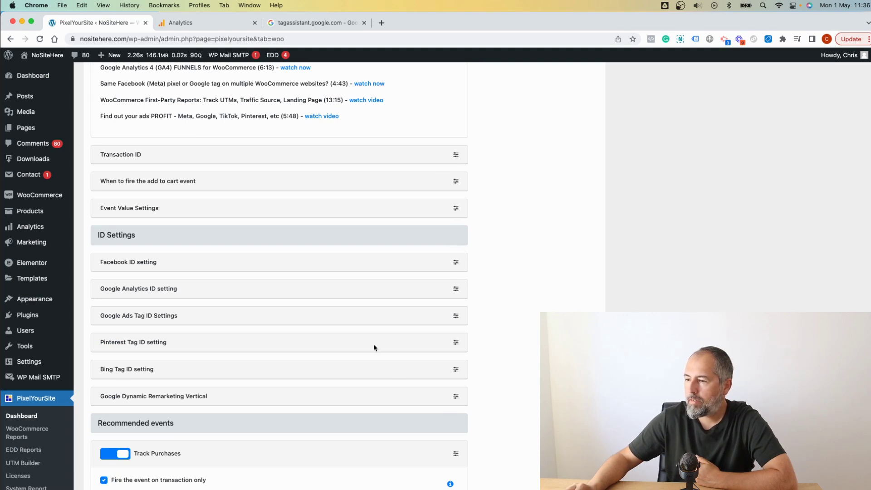
scroll(375, 347, down, 1)
scroll(369, 307, up, 10)
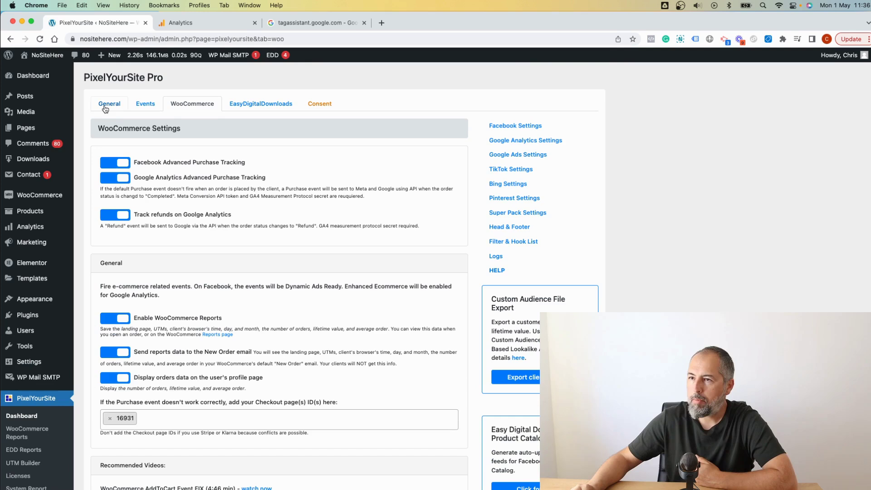
click(104, 108)
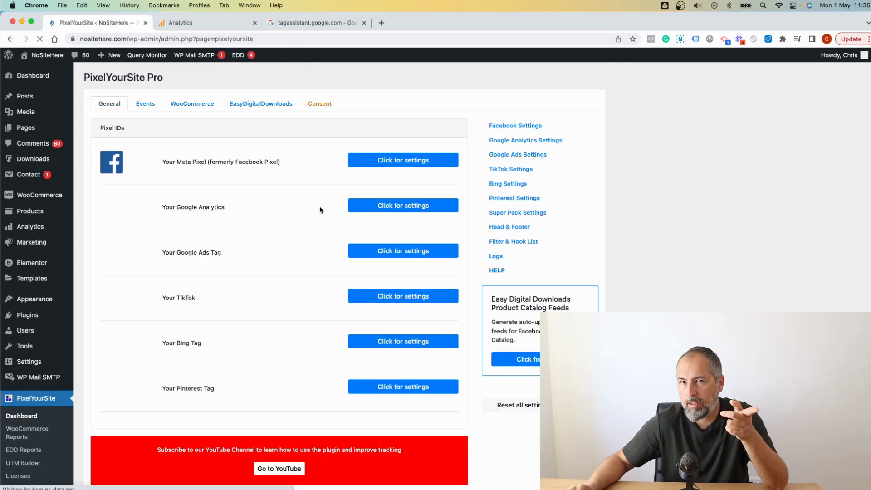
scroll(323, 204, down, 3)
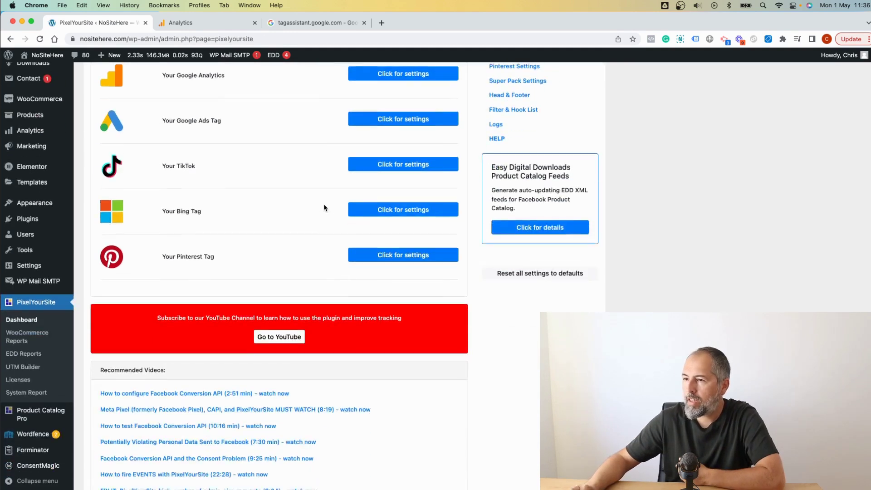
scroll(323, 204, down, 10)
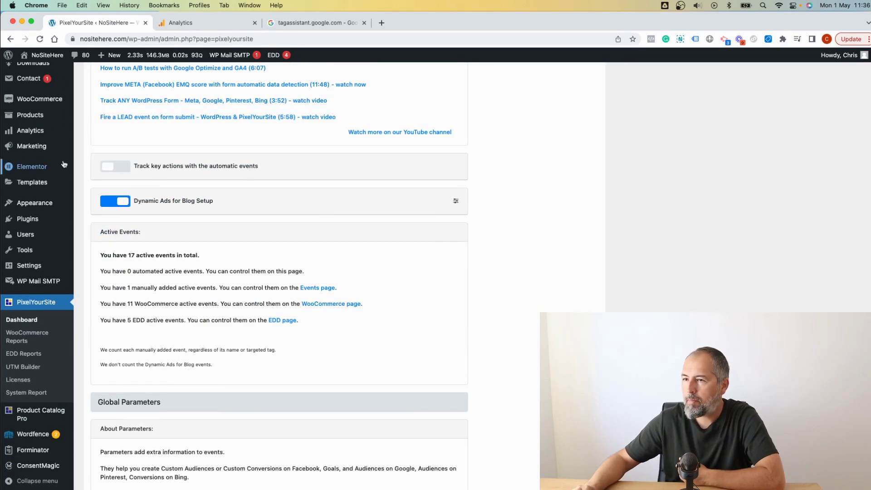
click(110, 171)
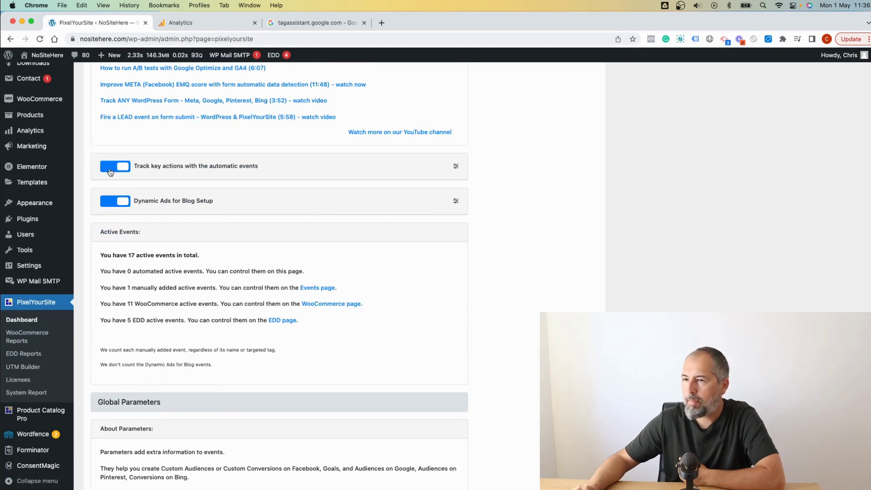
click(456, 167)
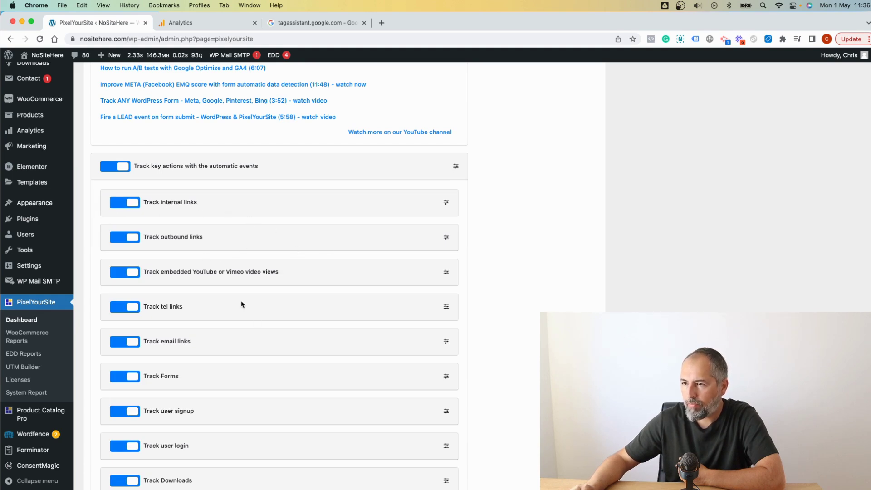
scroll(253, 324, down, 5)
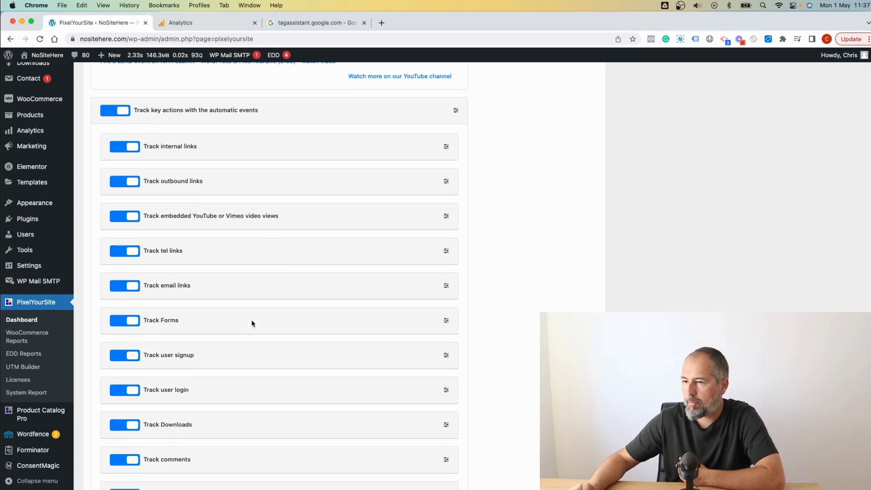
scroll(253, 324, down, 5)
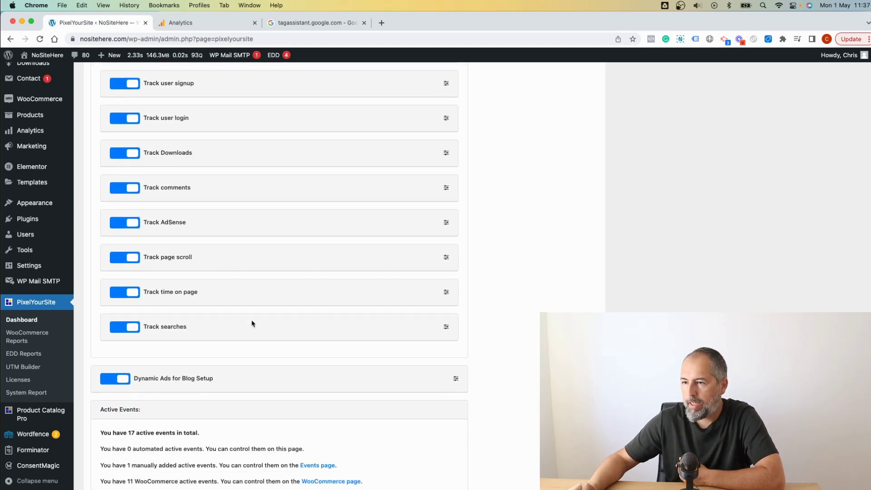
scroll(252, 324, down, 20)
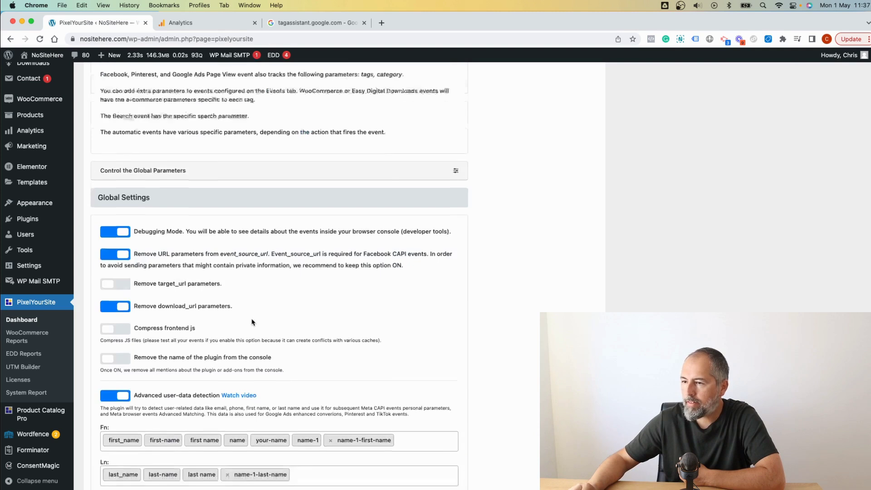
scroll(253, 322, down, 3)
click(275, 450)
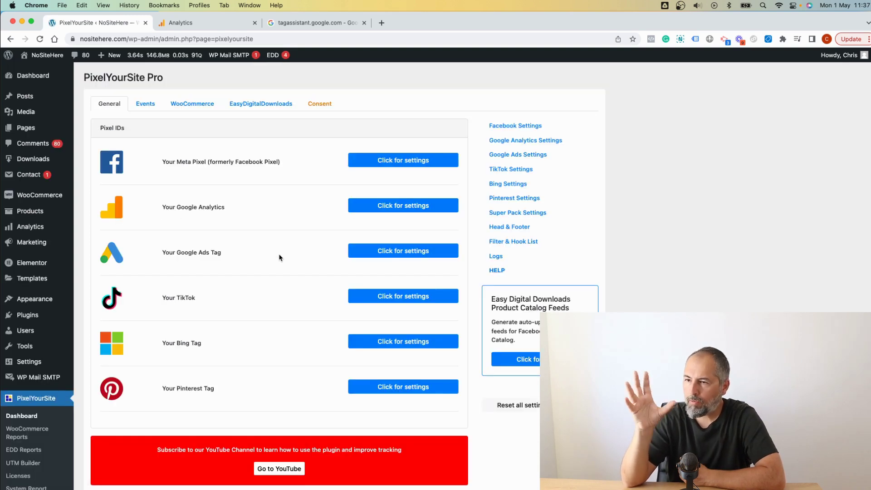
scroll(280, 257, down, 10)
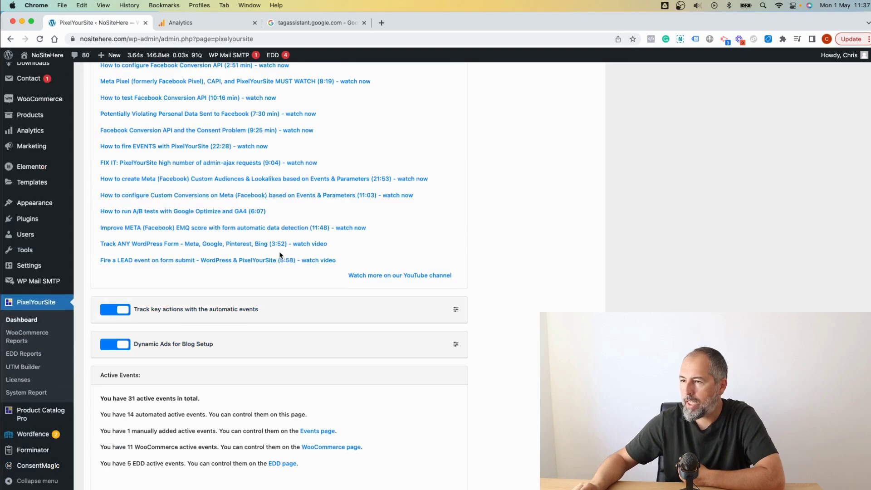
scroll(280, 255, down, 2)
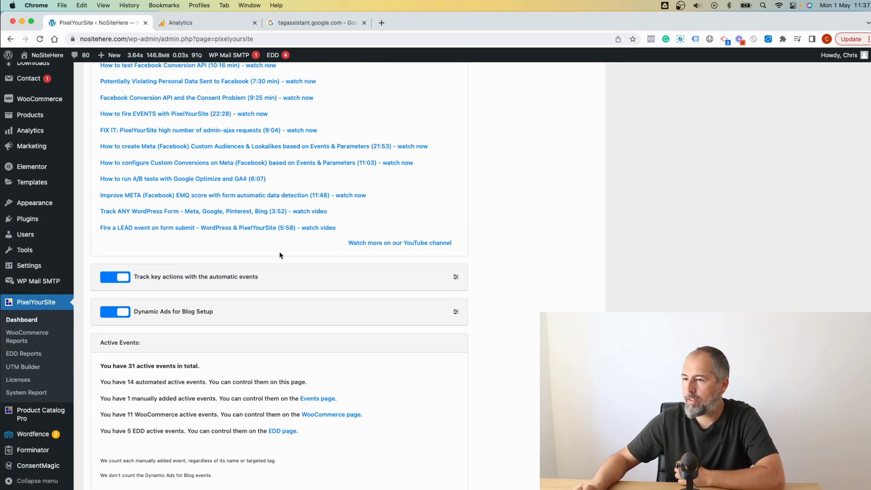
scroll(280, 256, up, 15)
- Add a new custom event in PixelYourSite that fires on page visit
click(145, 103)
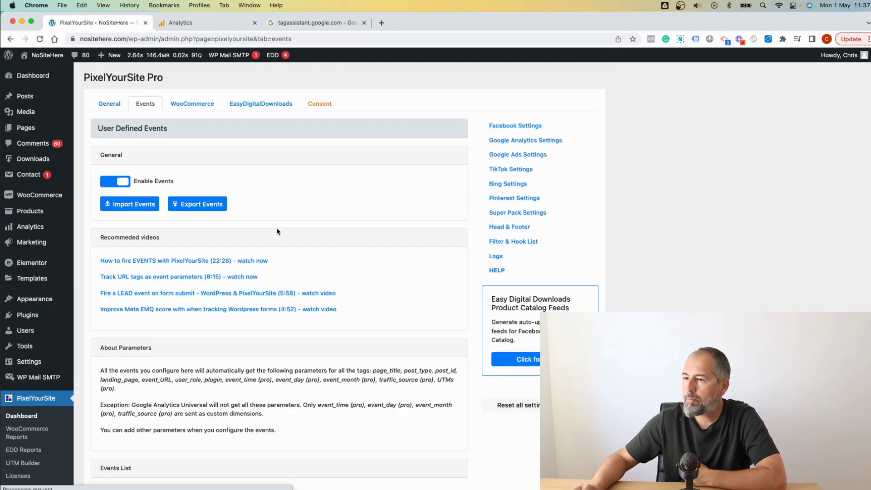
scroll(278, 232, down, 5)
click(119, 241)
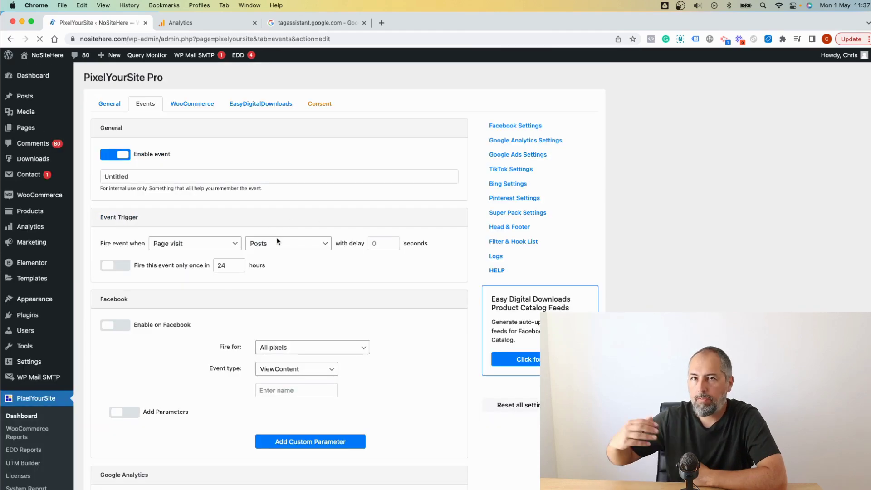
click(209, 245)
click(320, 216)
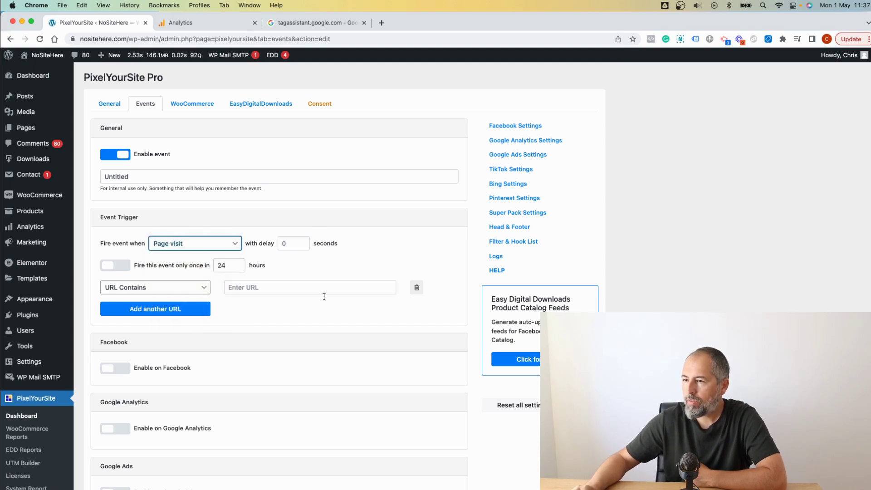
- Enable Google Analytics for the event with CustomEvent as the event name, and no custom parameters
scroll(314, 313, down, 5)
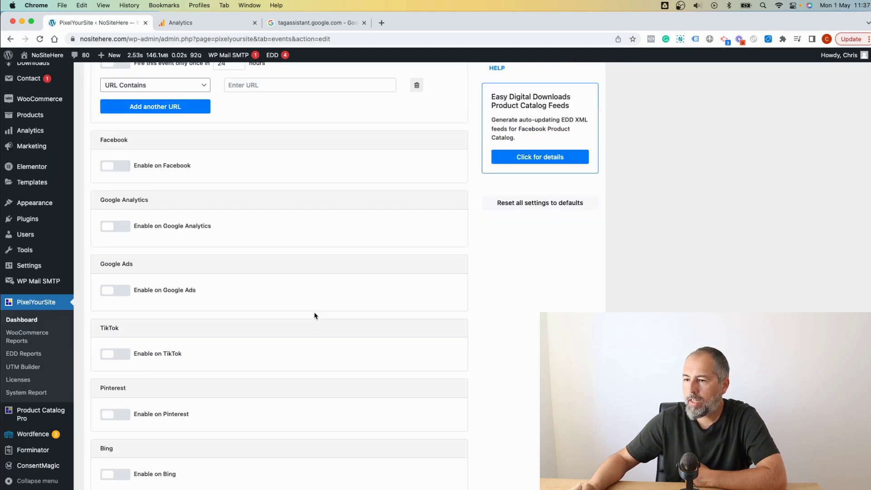
click(116, 231)
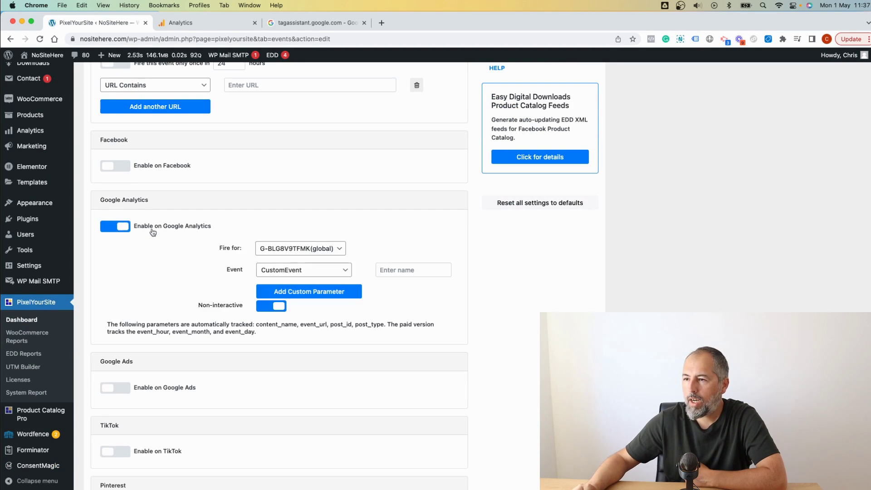
click(324, 271)
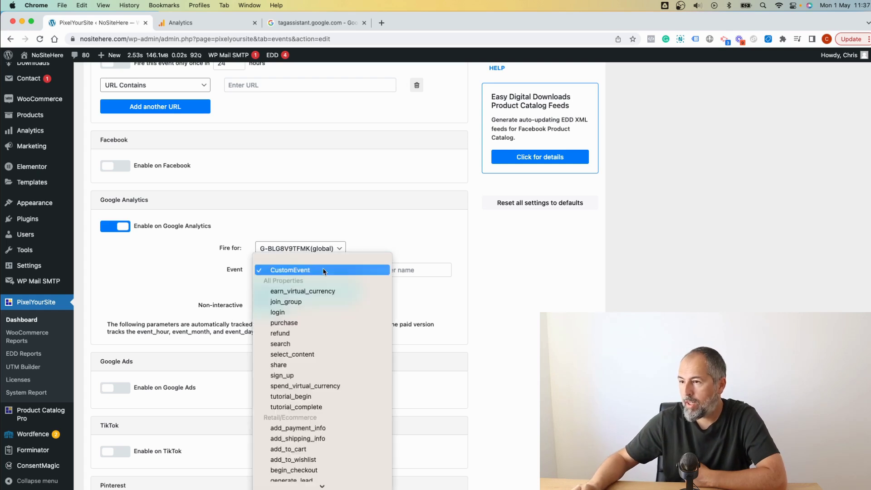
click(397, 296)
click(295, 290)
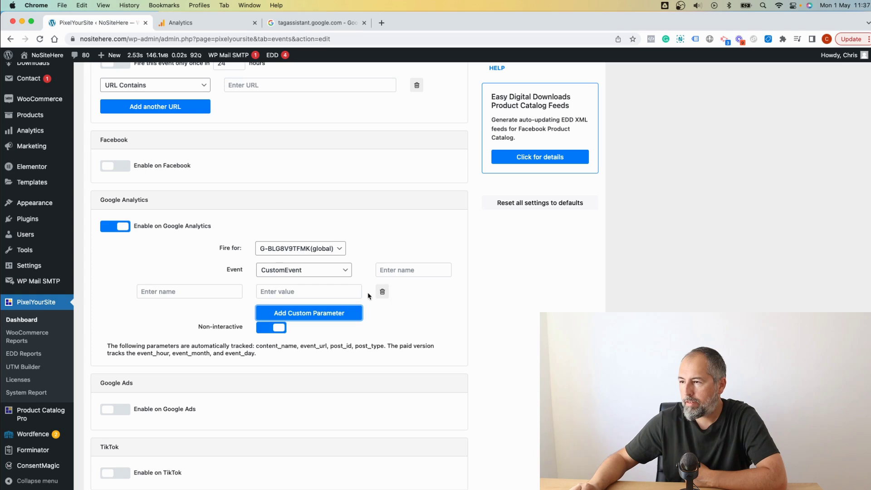
click(381, 292)
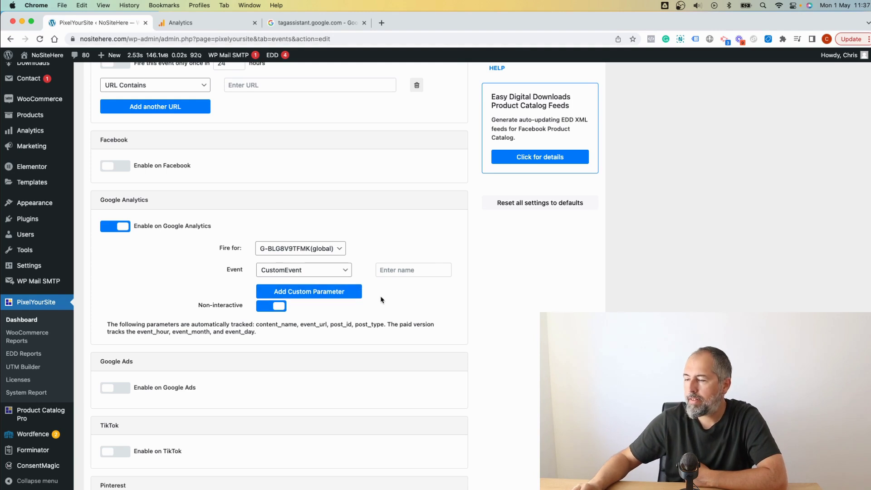
scroll(381, 299, up, 5)
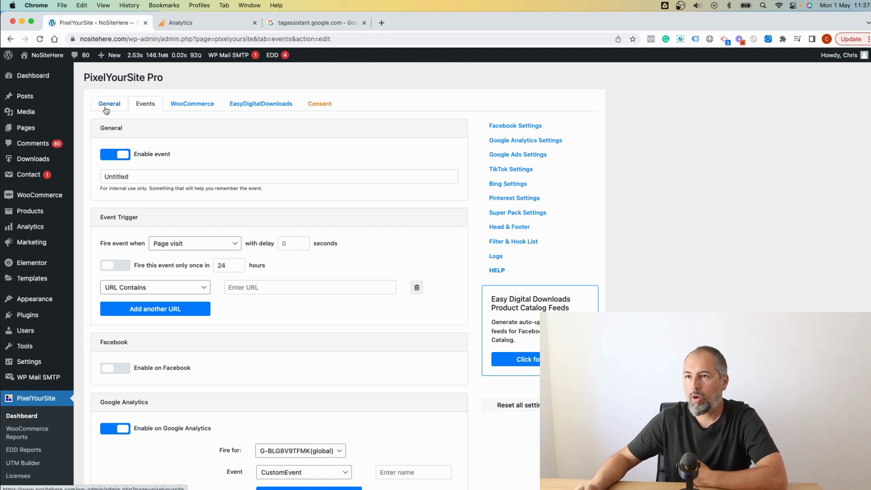
- Open Google Tag Assistant and copy the site's address from the WordPress admin bar
click(313, 23)
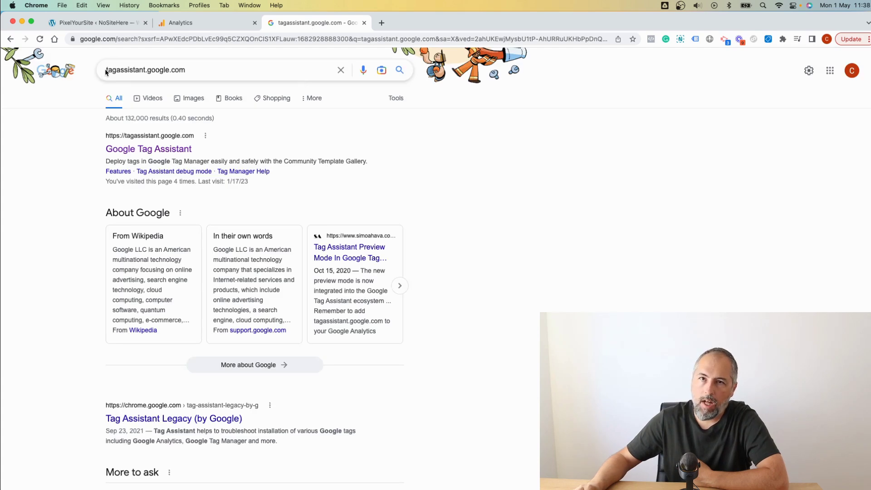
click(181, 148)
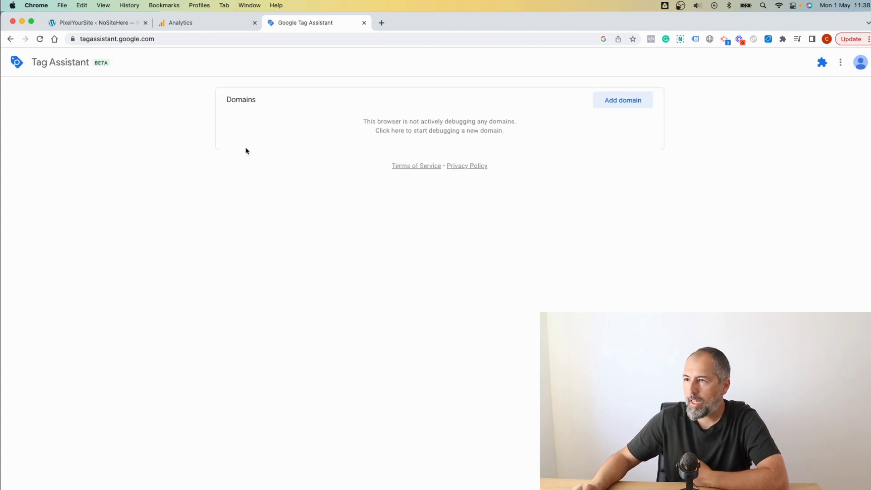
click(88, 23)
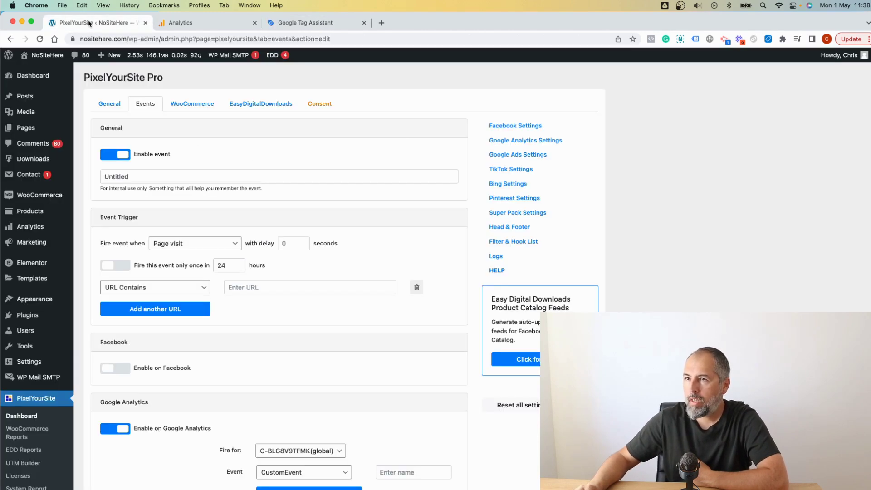
right_click(52, 59)
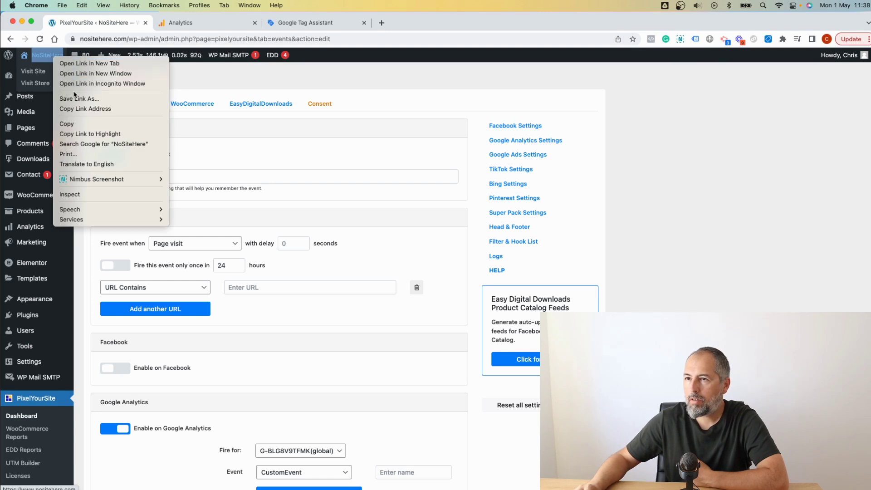
click(77, 109)
- Add the nositehere.com domain in Tag Assistant and connect to start debugging
click(290, 22)
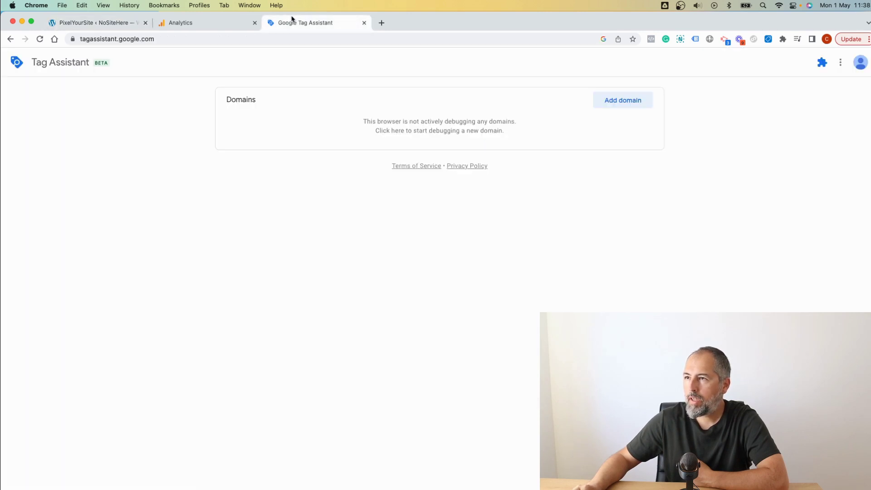
click(628, 101)
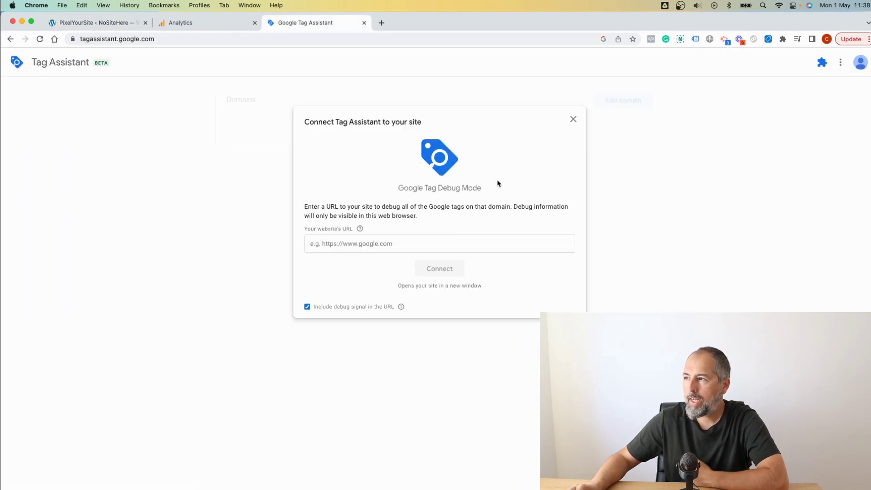
right_click(423, 244)
click(441, 309)
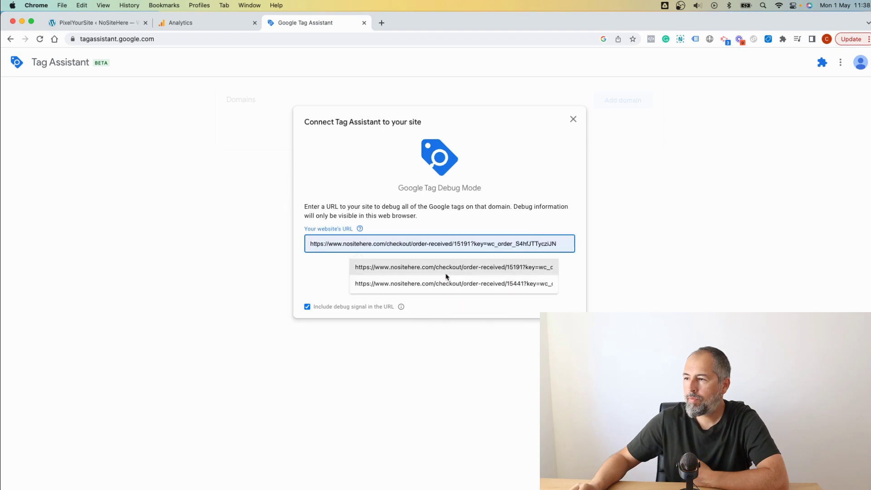
click(429, 272)
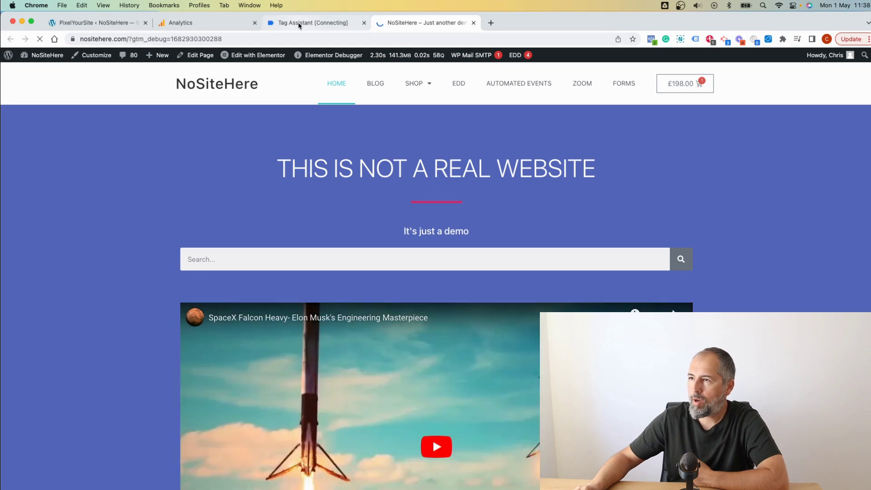
- Dismiss the Connected dialog and view nositehere.com running in debug mode
click(299, 24)
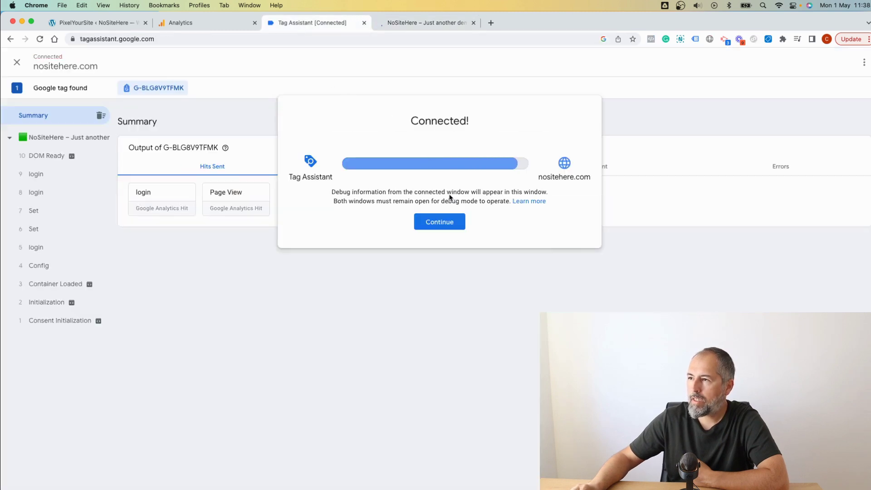
click(444, 221)
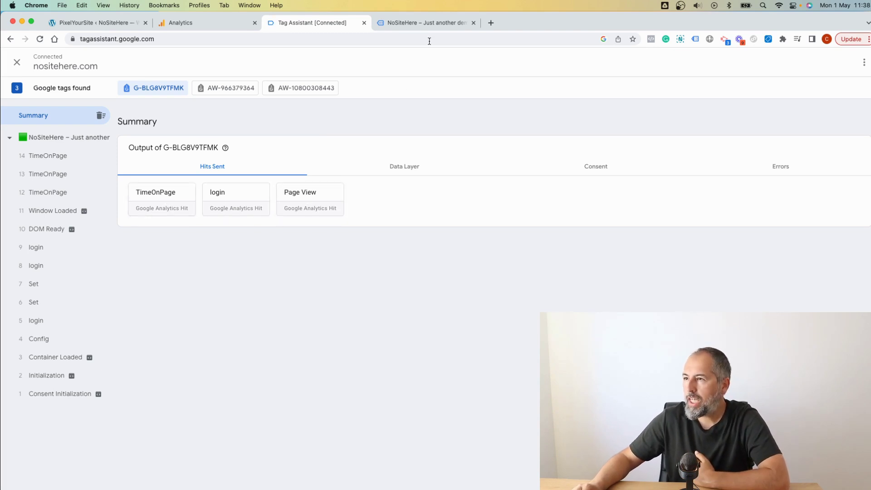
click(429, 22)
scroll(425, 200, down, 8)
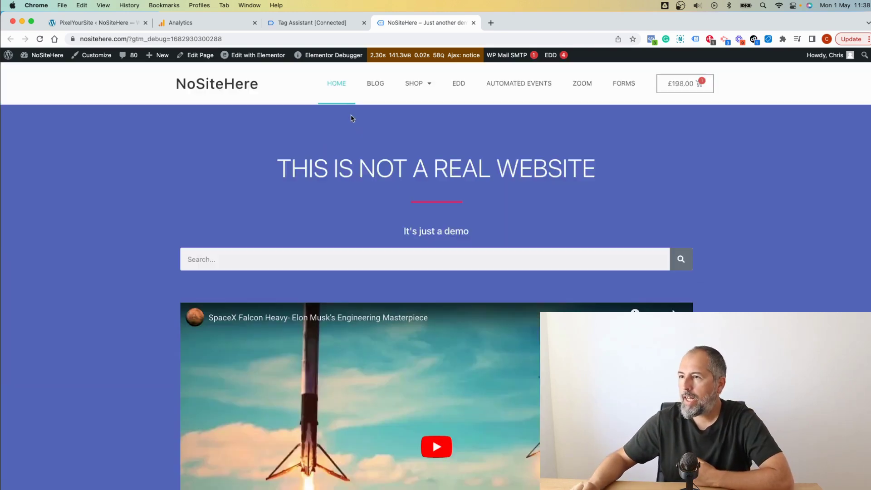
scroll(408, 181, up, 8)
- Inspect the G-BLG8V9TFMK Page View hit details in Tag Assistant, then close them
click(222, 30)
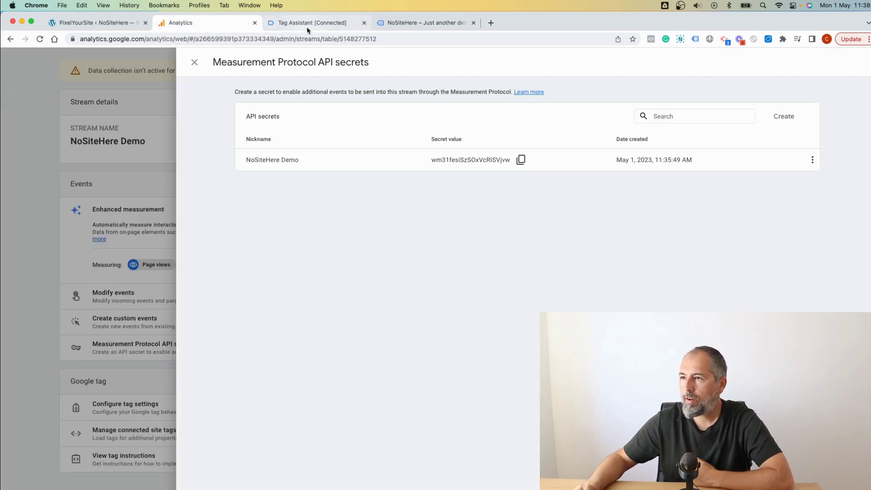
click(304, 26)
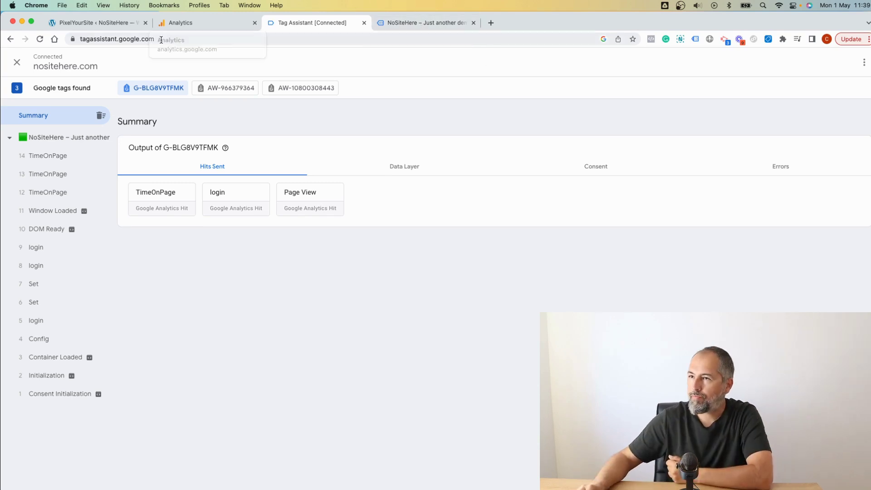
click(318, 194)
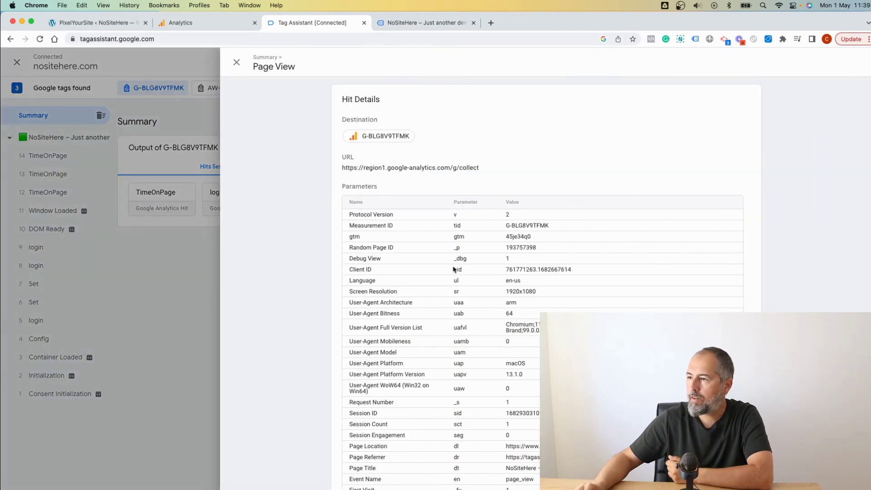
scroll(453, 269, down, 5)
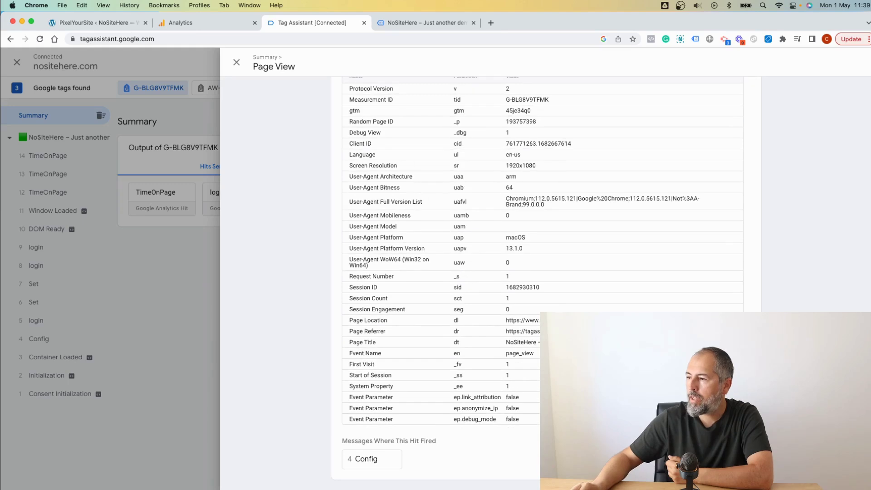
click(197, 316)
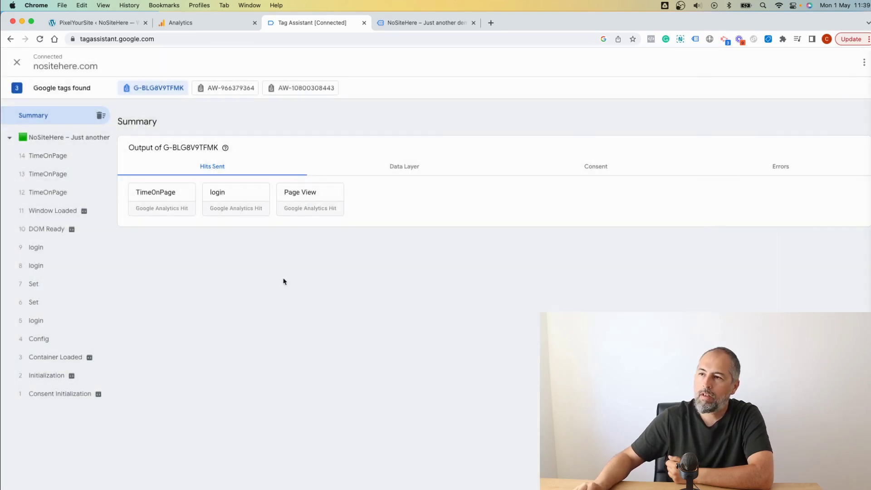
click(121, 22)
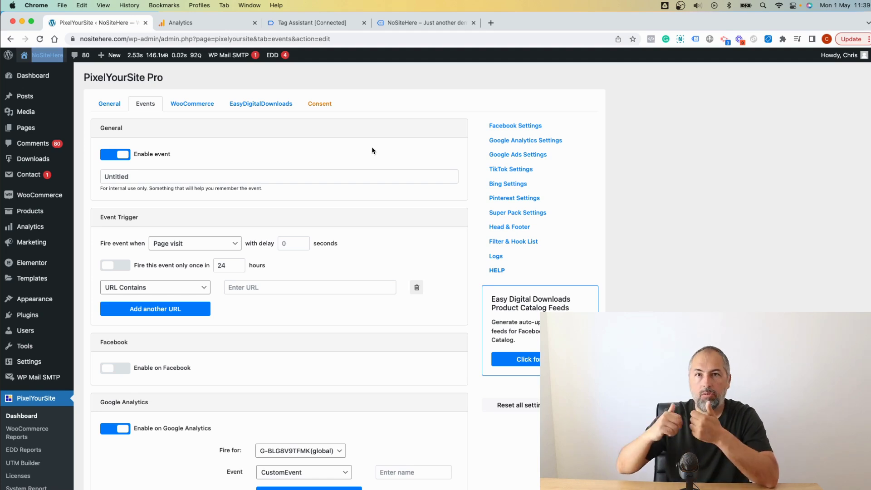